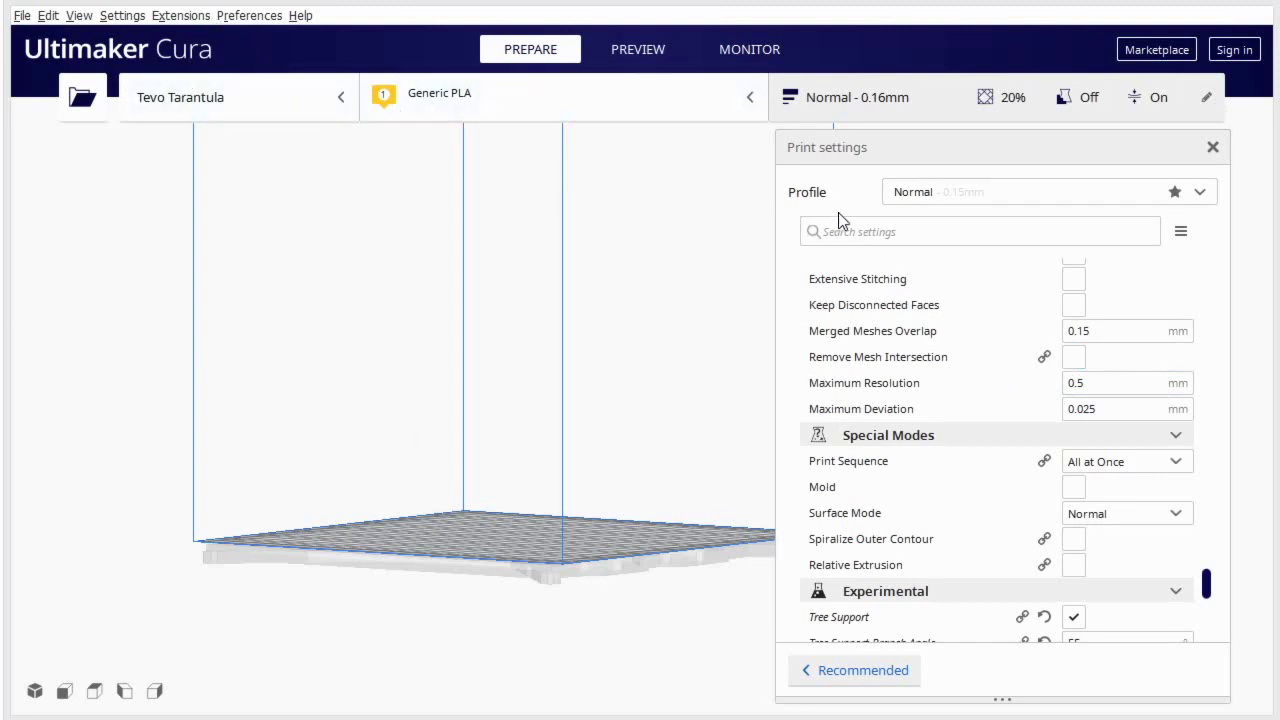
Step: Check the Tevo Tarantula material brands, then switch the printer to Creality Ender-3
click(595, 100)
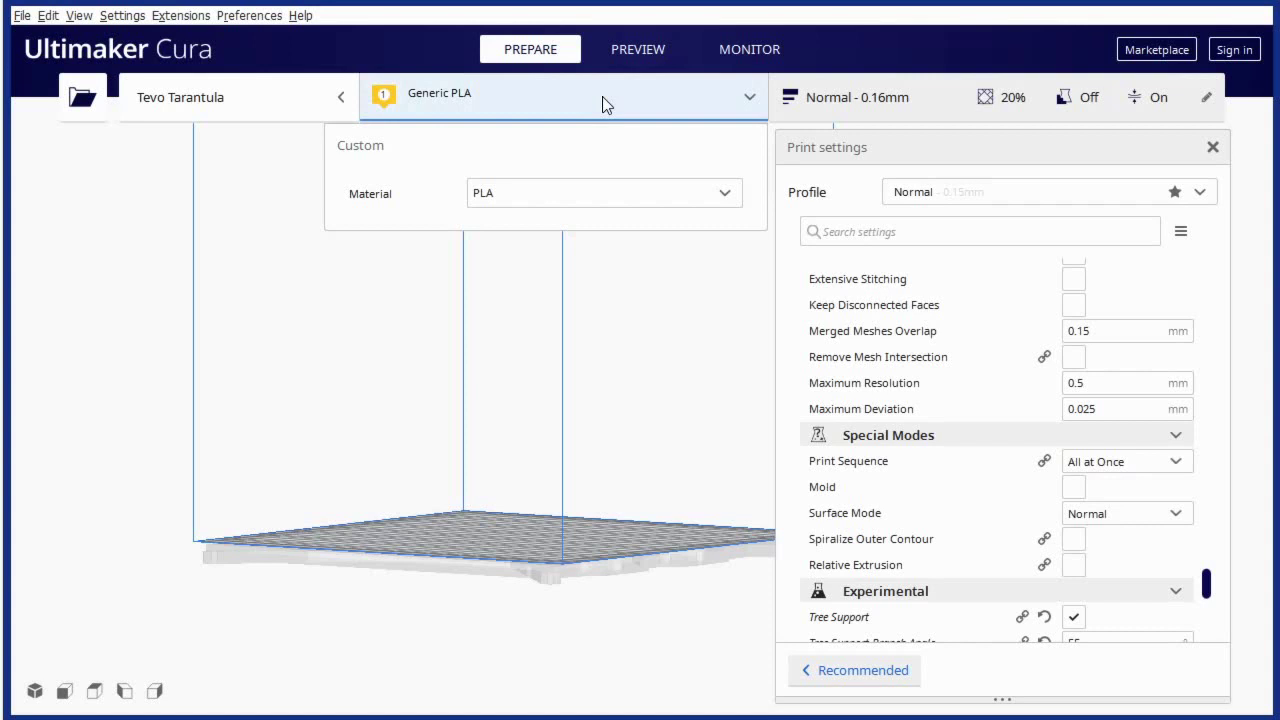
click(725, 197)
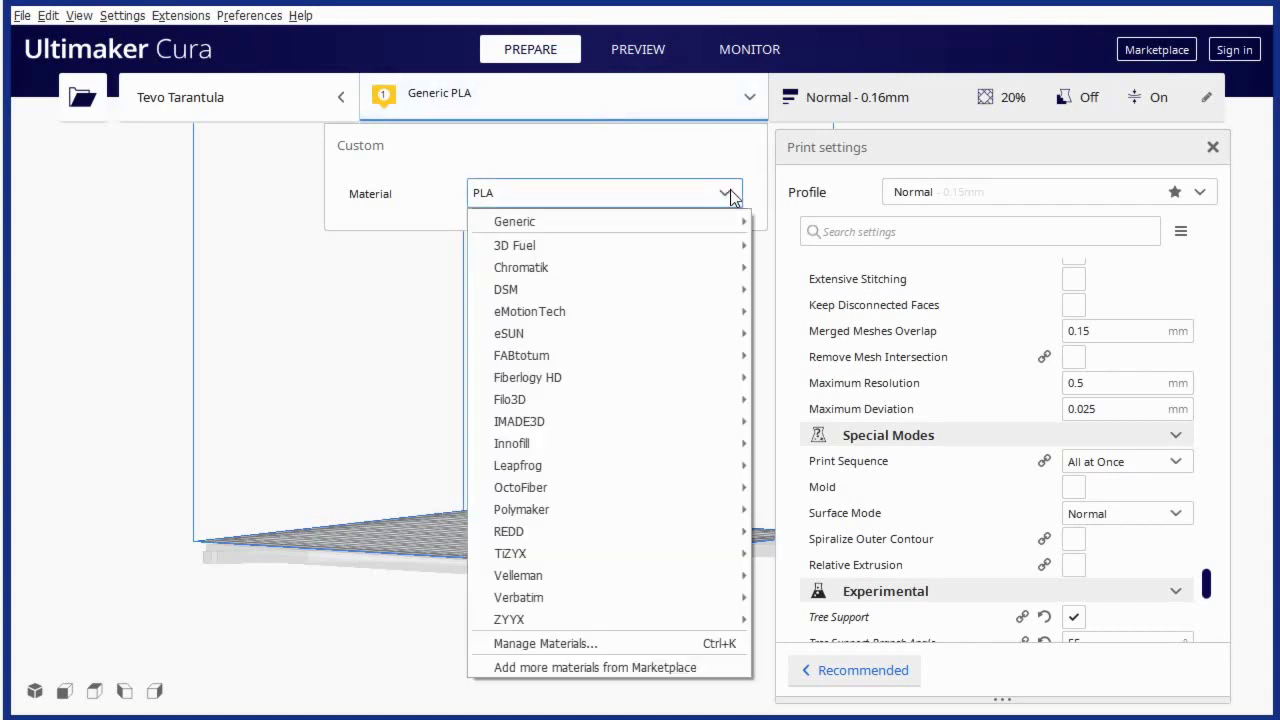
click(341, 99)
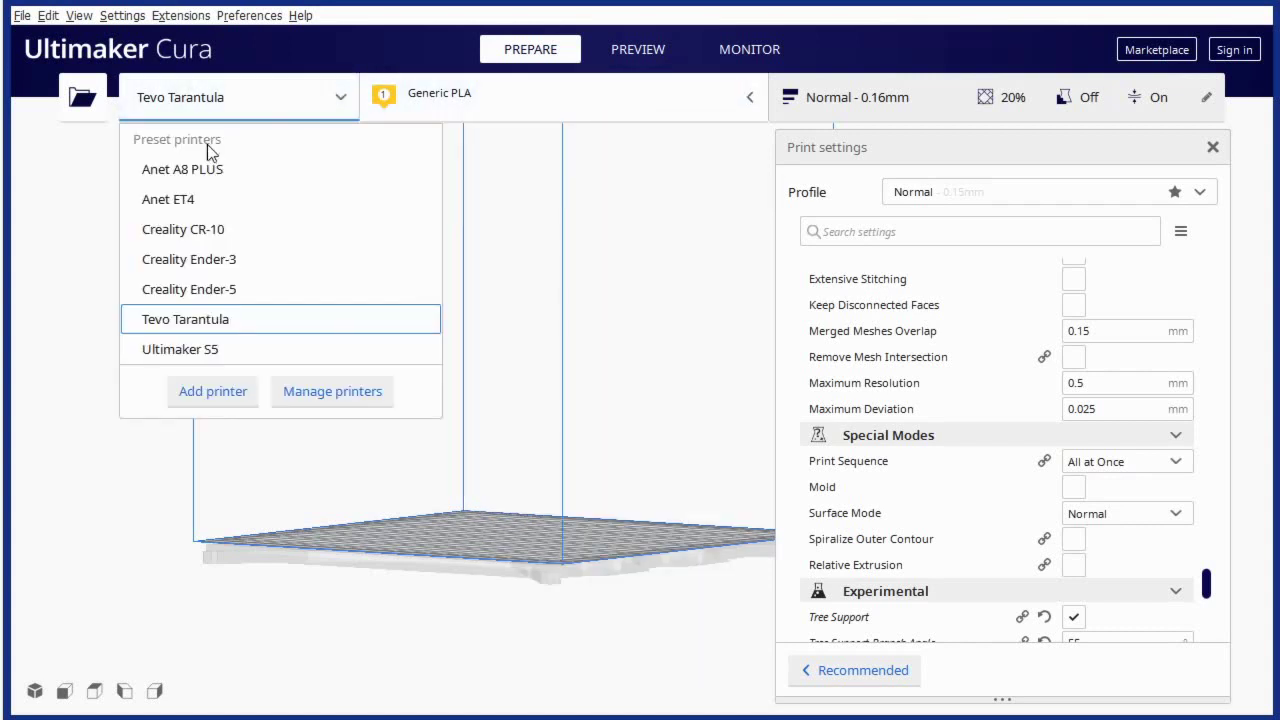
click(226, 265)
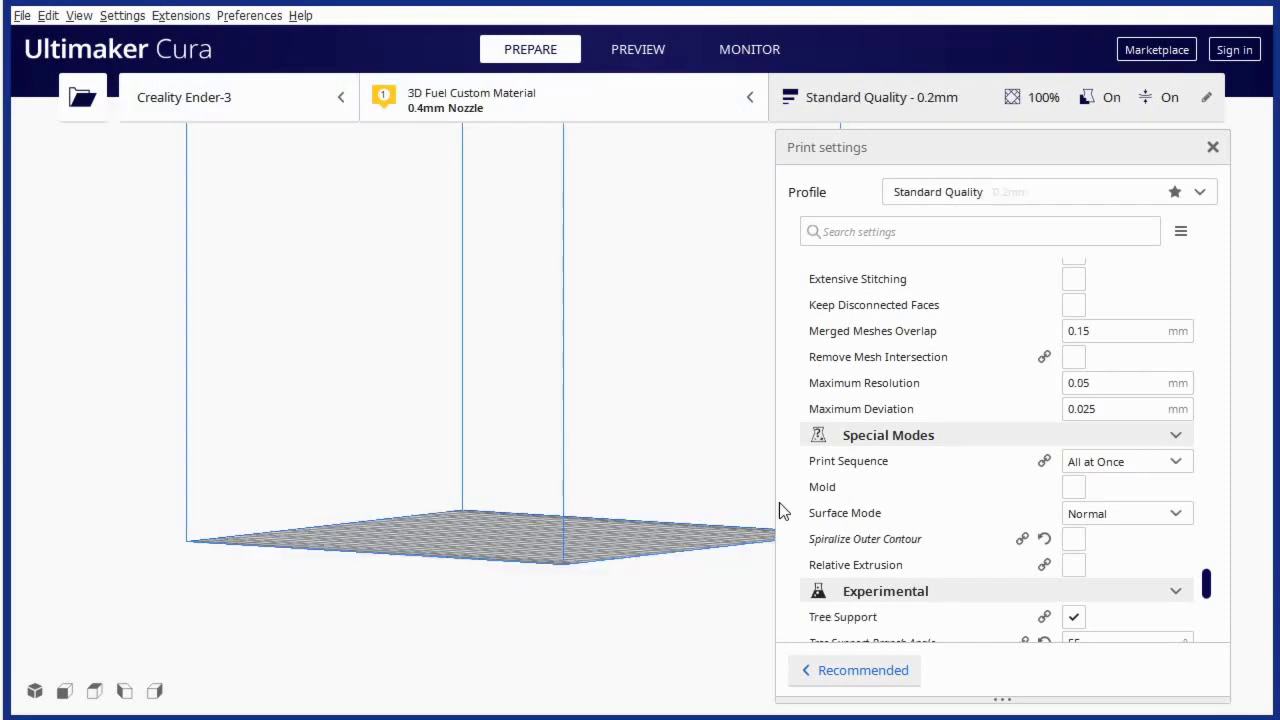
Step: Review the Ender-3 material and nozzle options and the printer list, then bring up Help
click(536, 96)
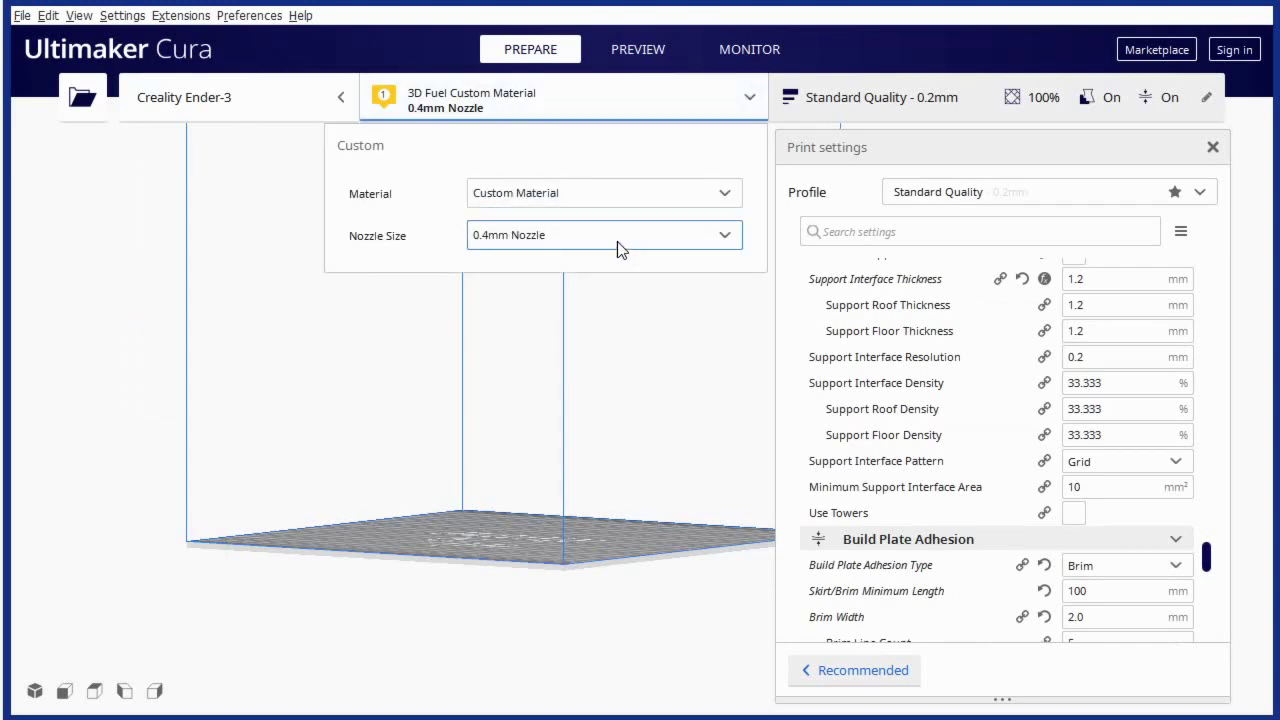
click(260, 97)
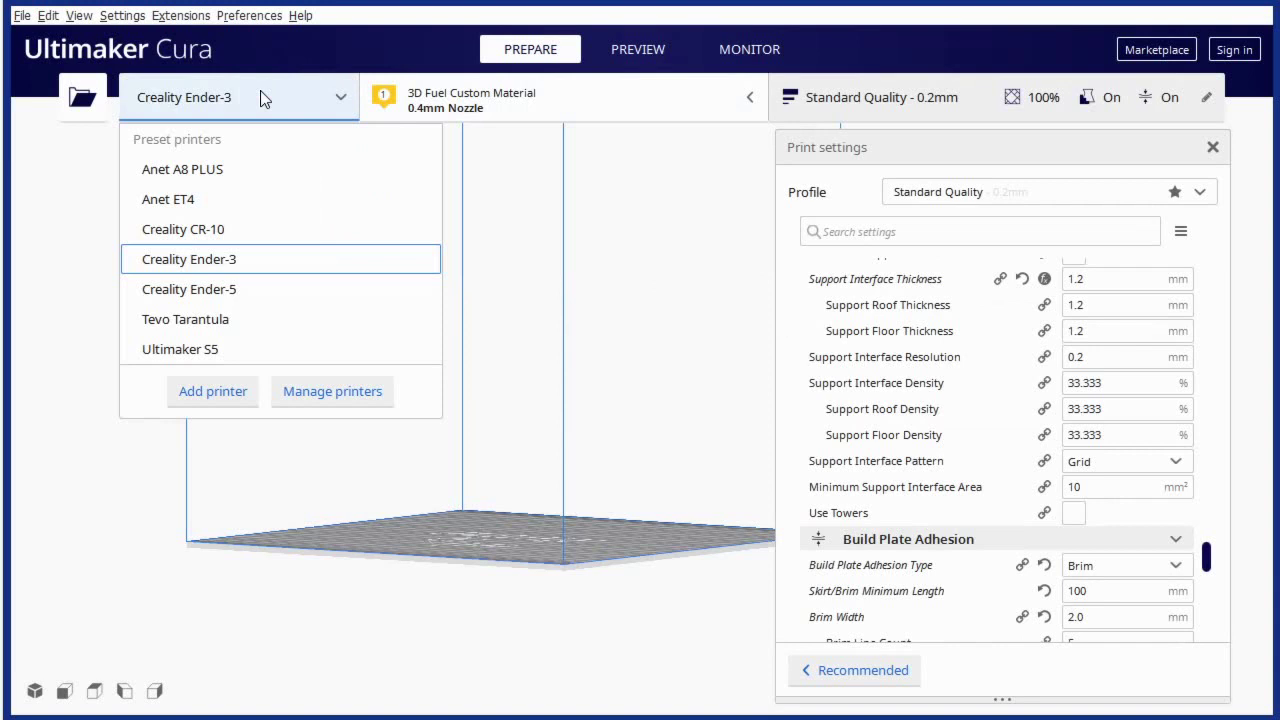
click(300, 15)
Step: Read the Ultimaker Cura 4.6.1 What's New notes, then close them
click(352, 127)
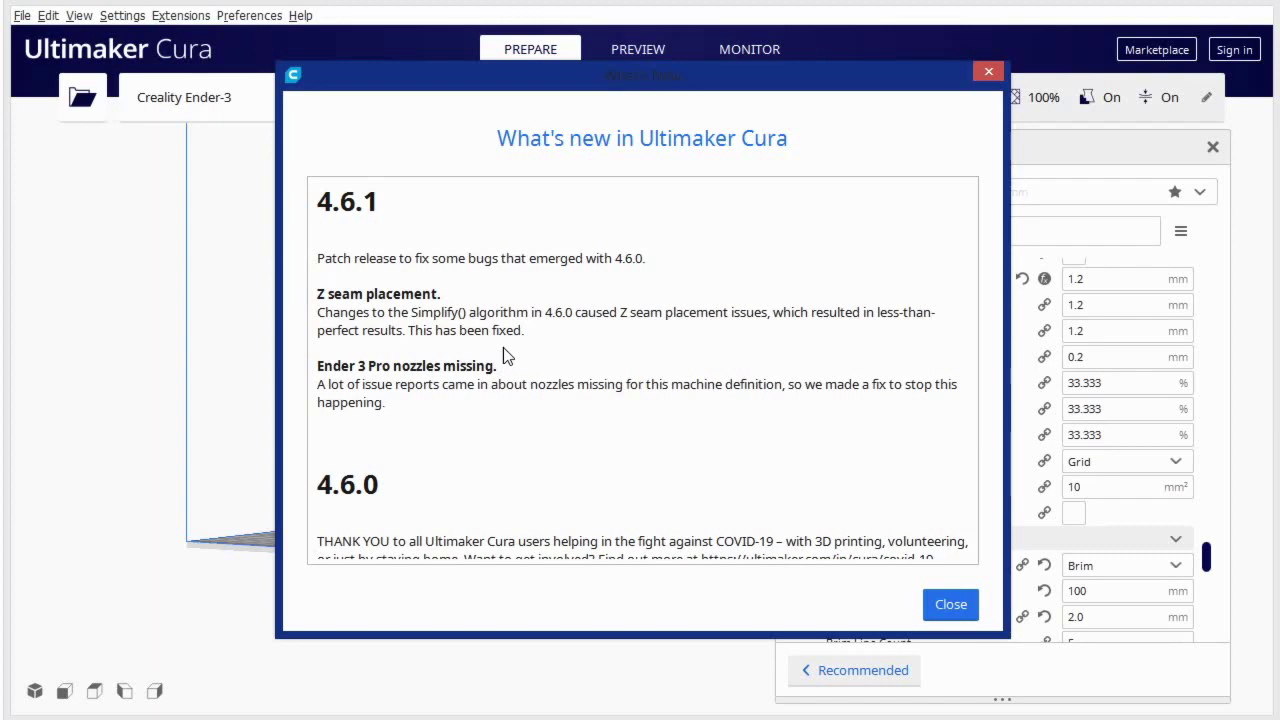
click(966, 605)
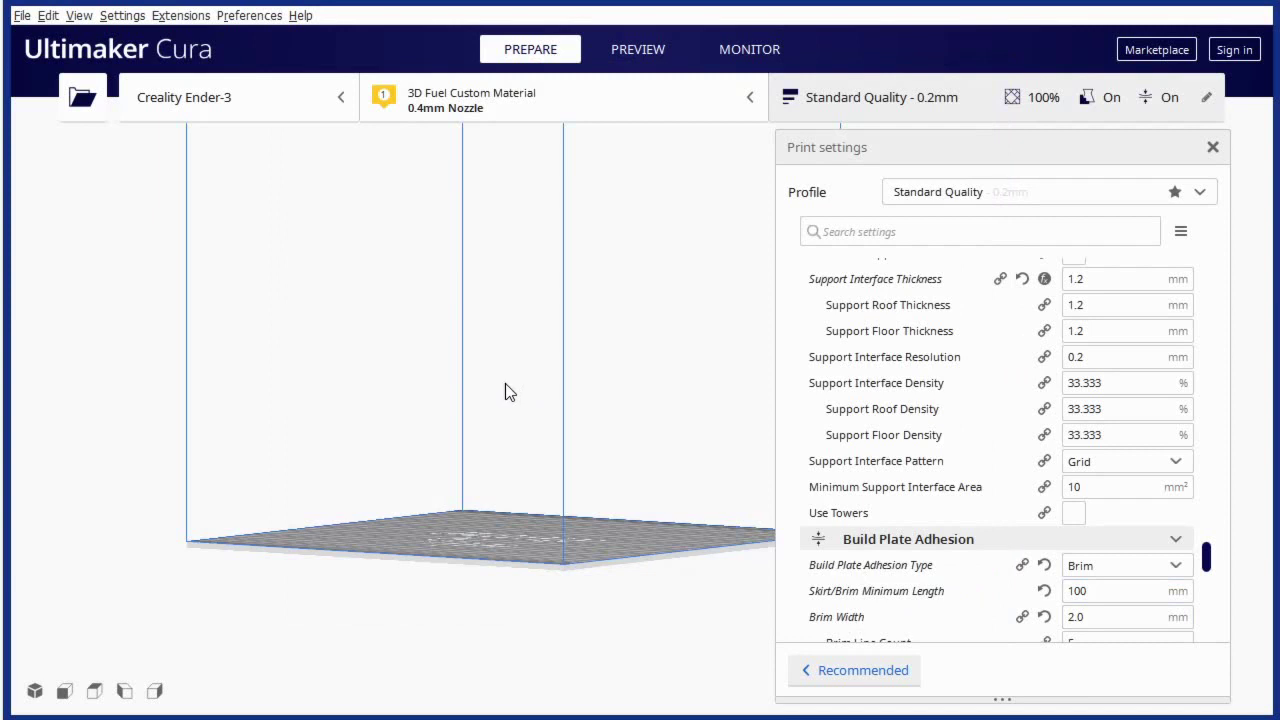
Step: Switch the printer to Anet A8 PLUS and look through its material and print settings
click(259, 99)
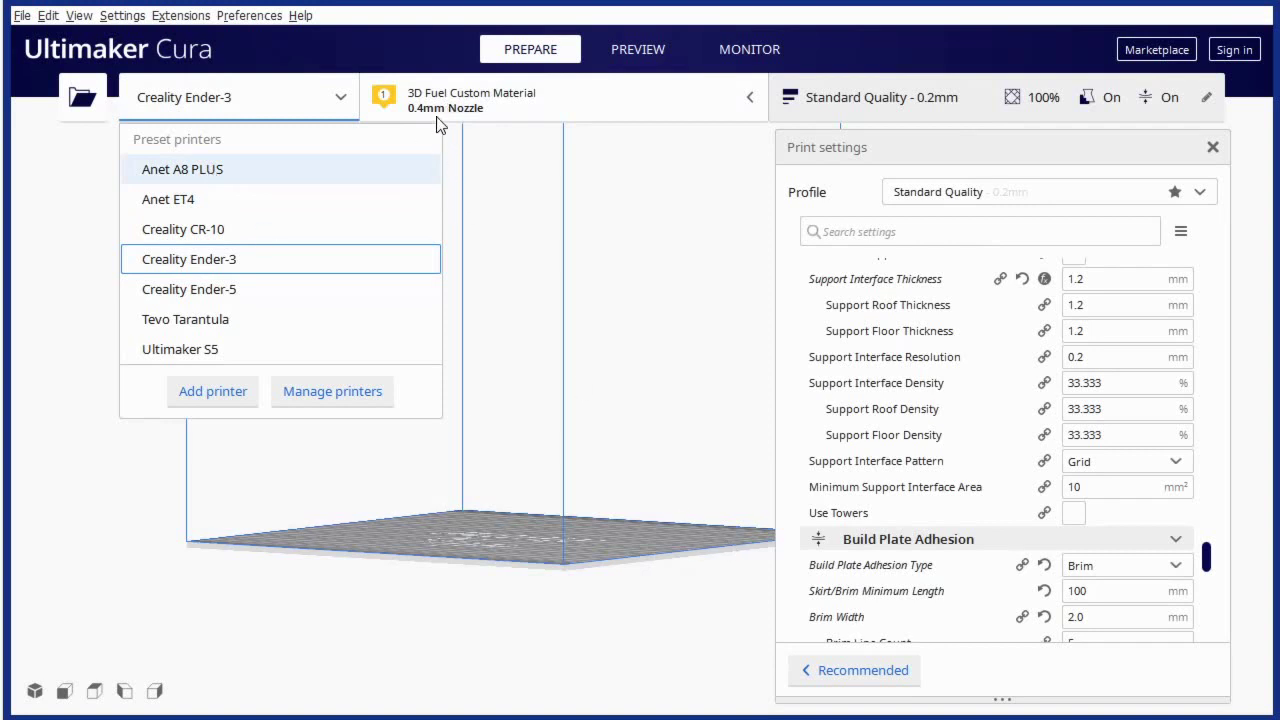
click(182, 169)
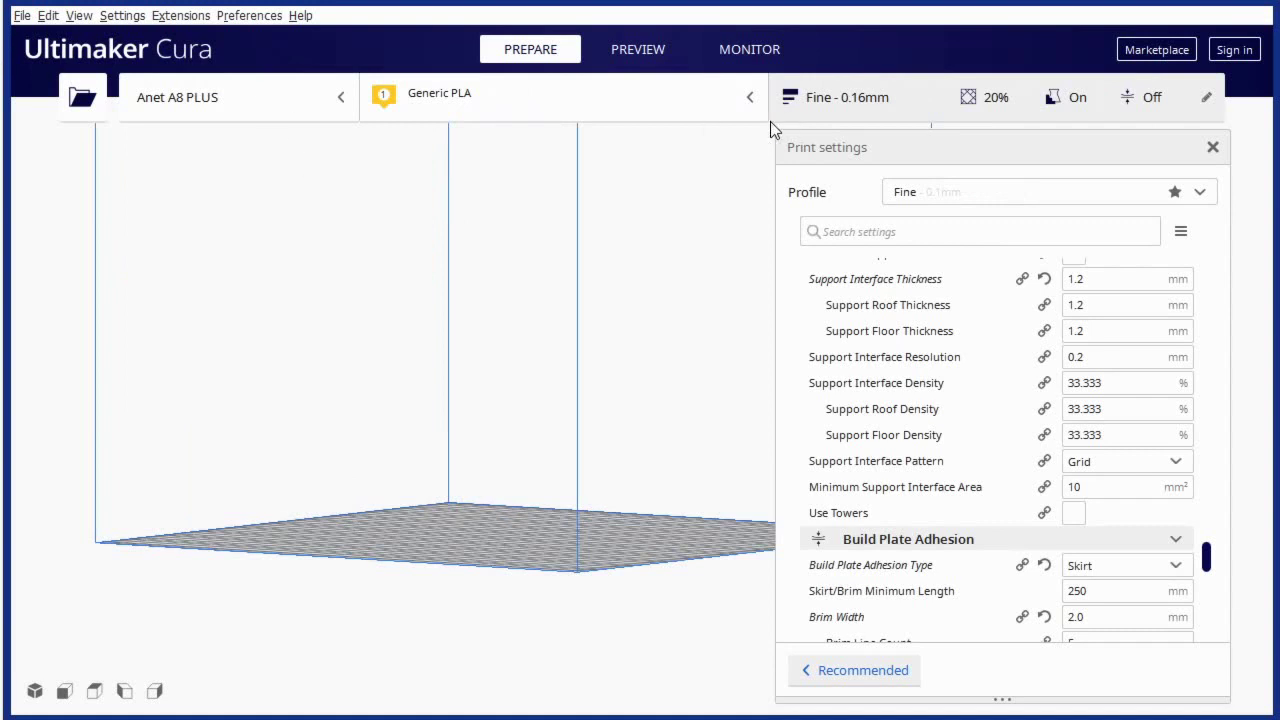
click(456, 112)
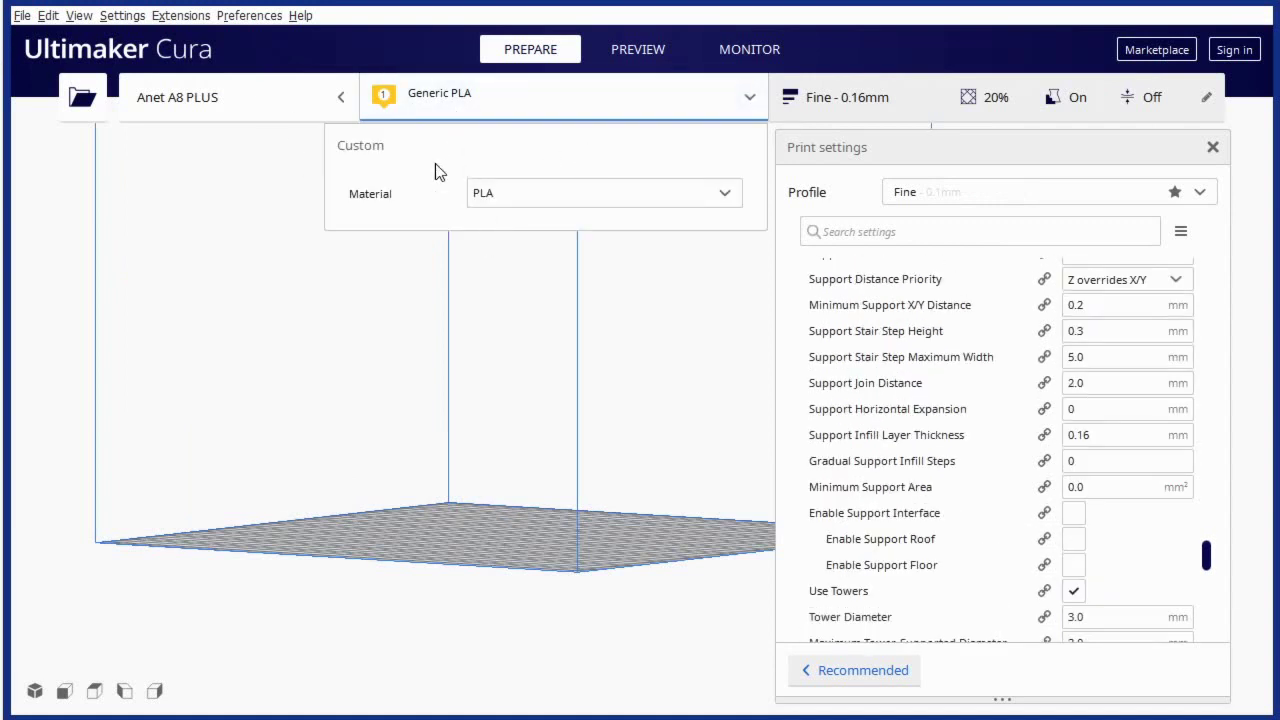
drag(1206, 557, 1220, 240)
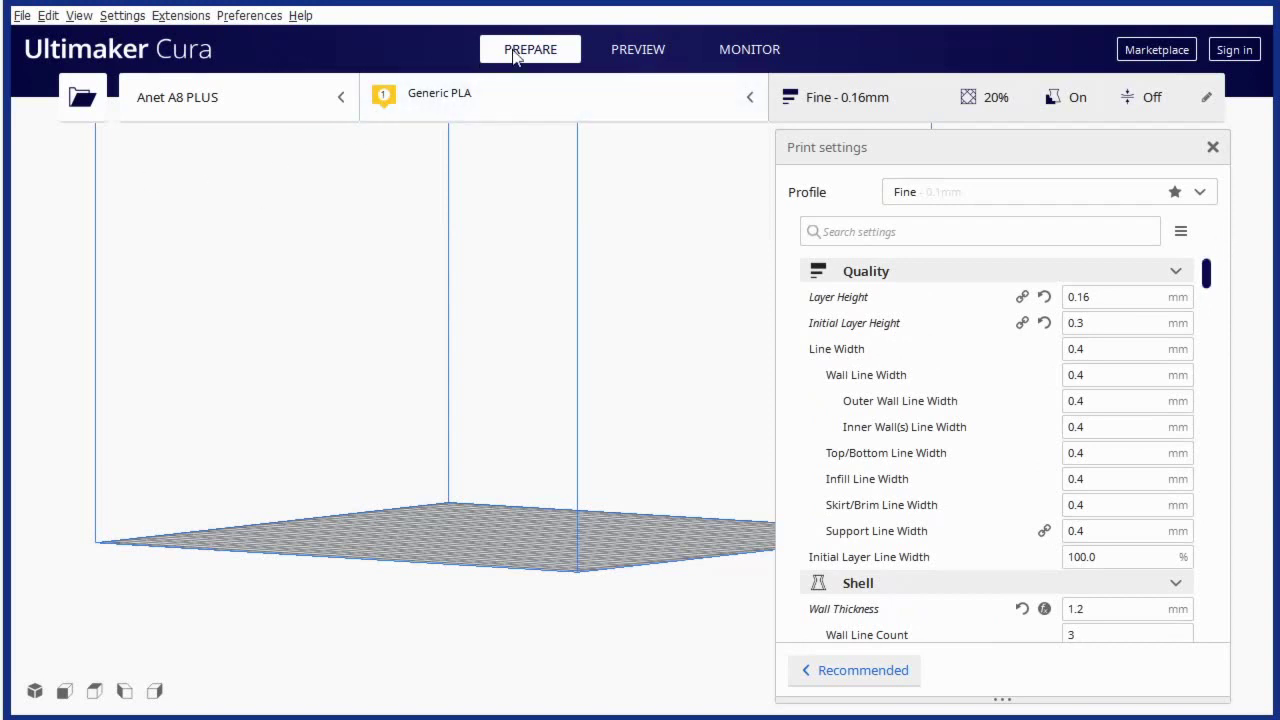
scroll(1215, 293, down, 2)
scroll(1215, 293, down, 2)
right_click(1215, 293)
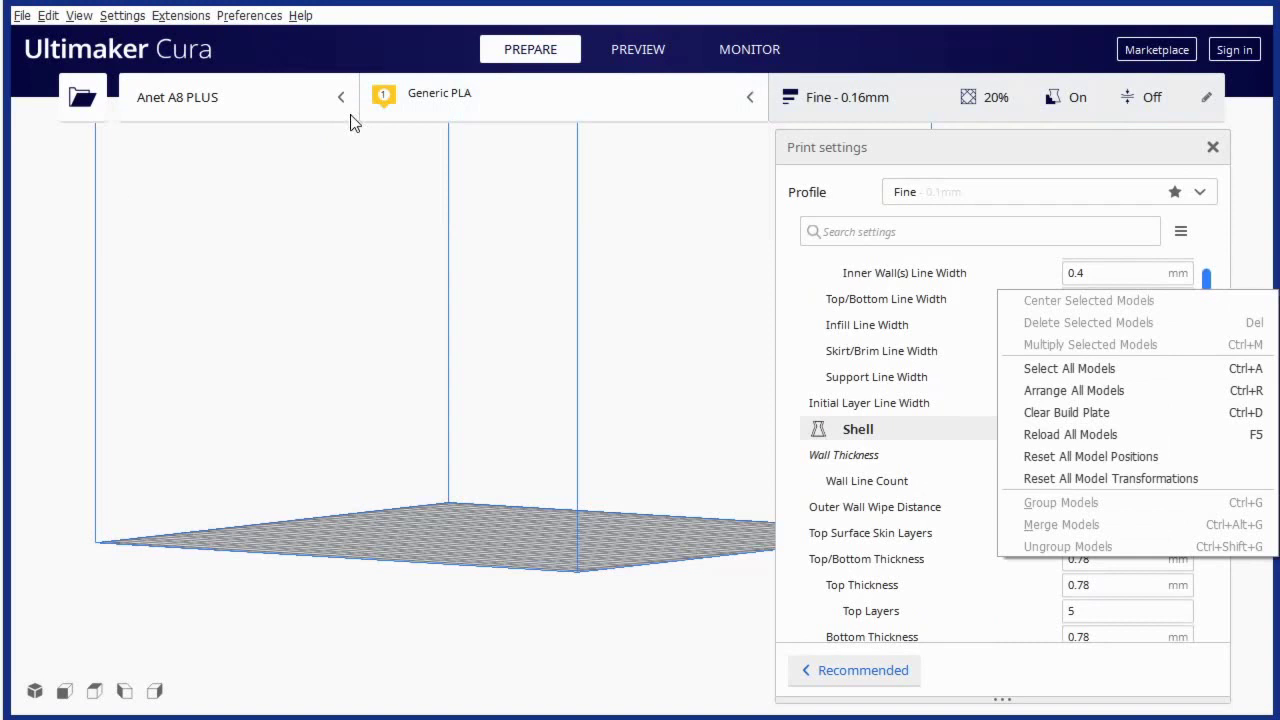
Step: Return the printer to Creality Ender-3 and close the Print settings panel
click(229, 94)
click(229, 94)
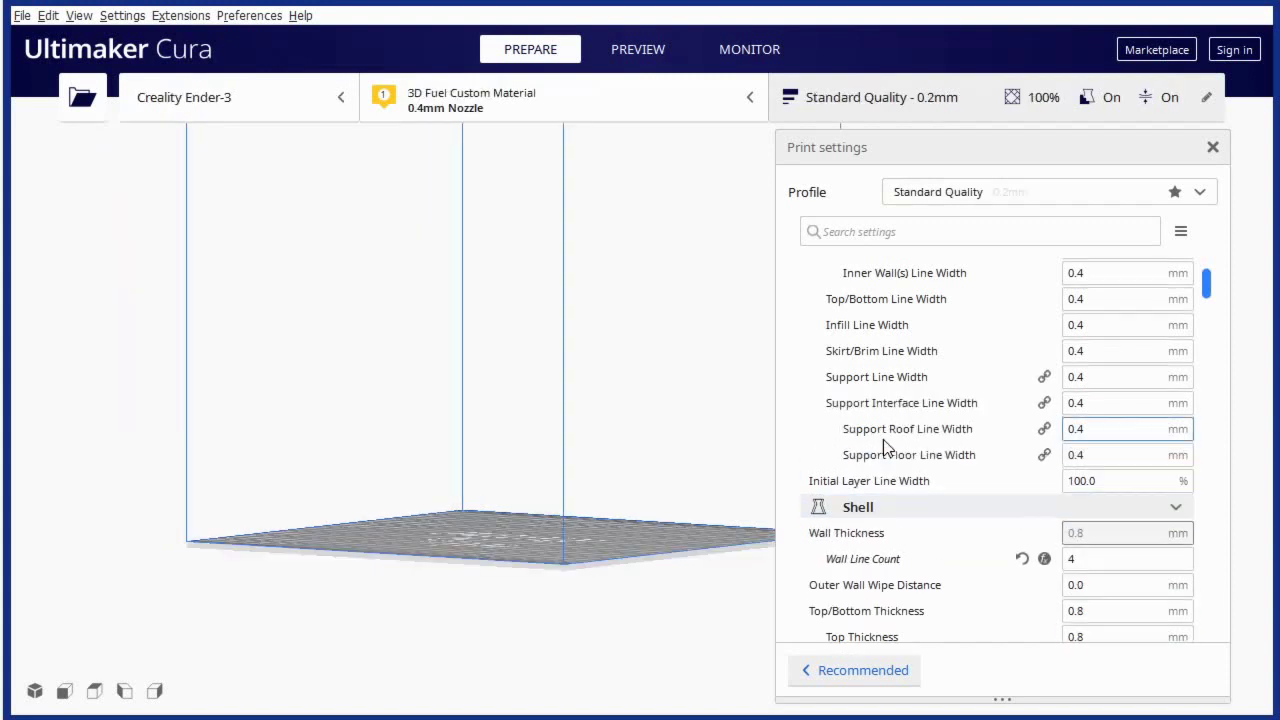
click(1213, 148)
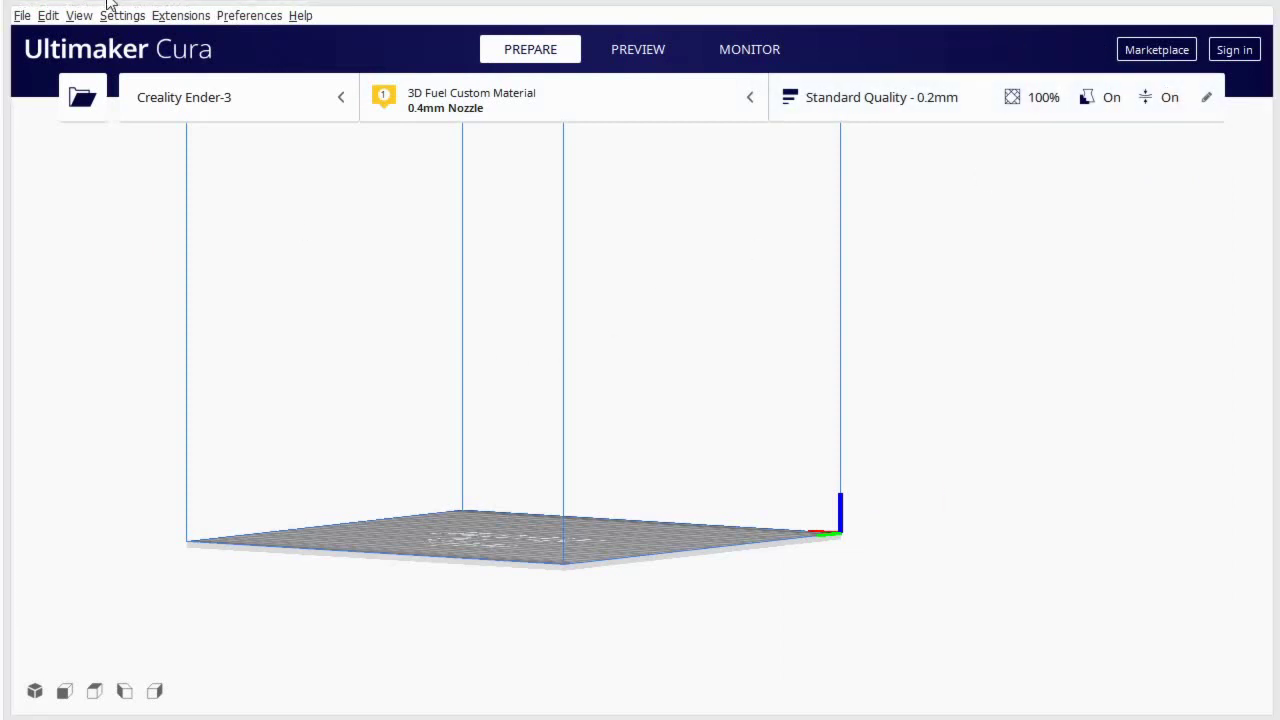
Step: Open Preferences > Configure Cura and glance at the Settings and General pages
click(250, 15)
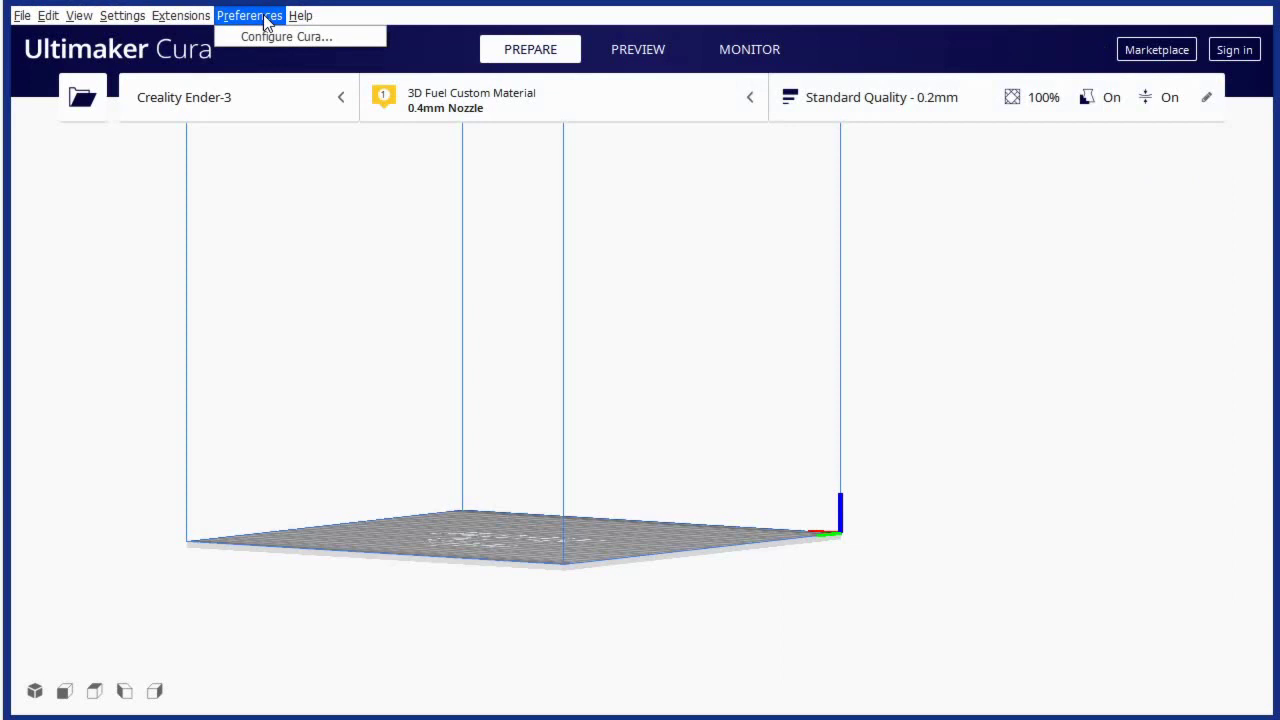
click(268, 36)
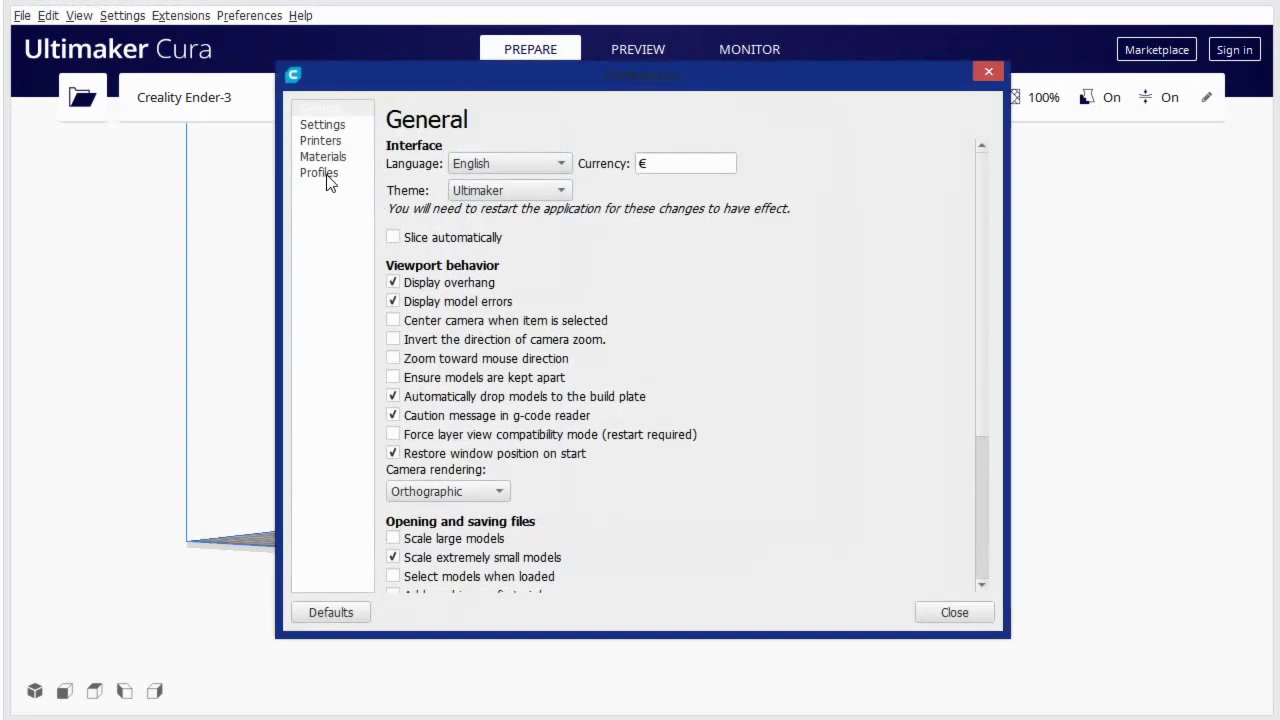
click(321, 125)
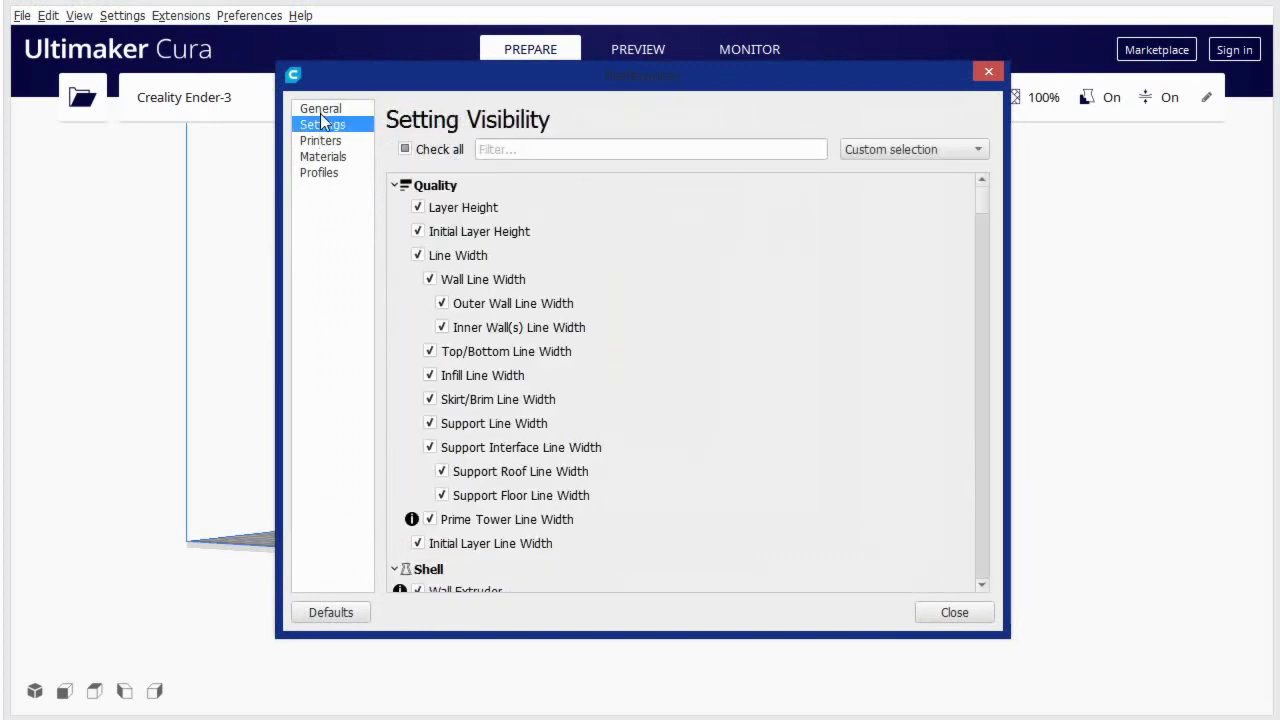
click(321, 109)
Step: Browse the Settings, Printers, Materials and Profiles pages, then scroll through General preferences
click(323, 125)
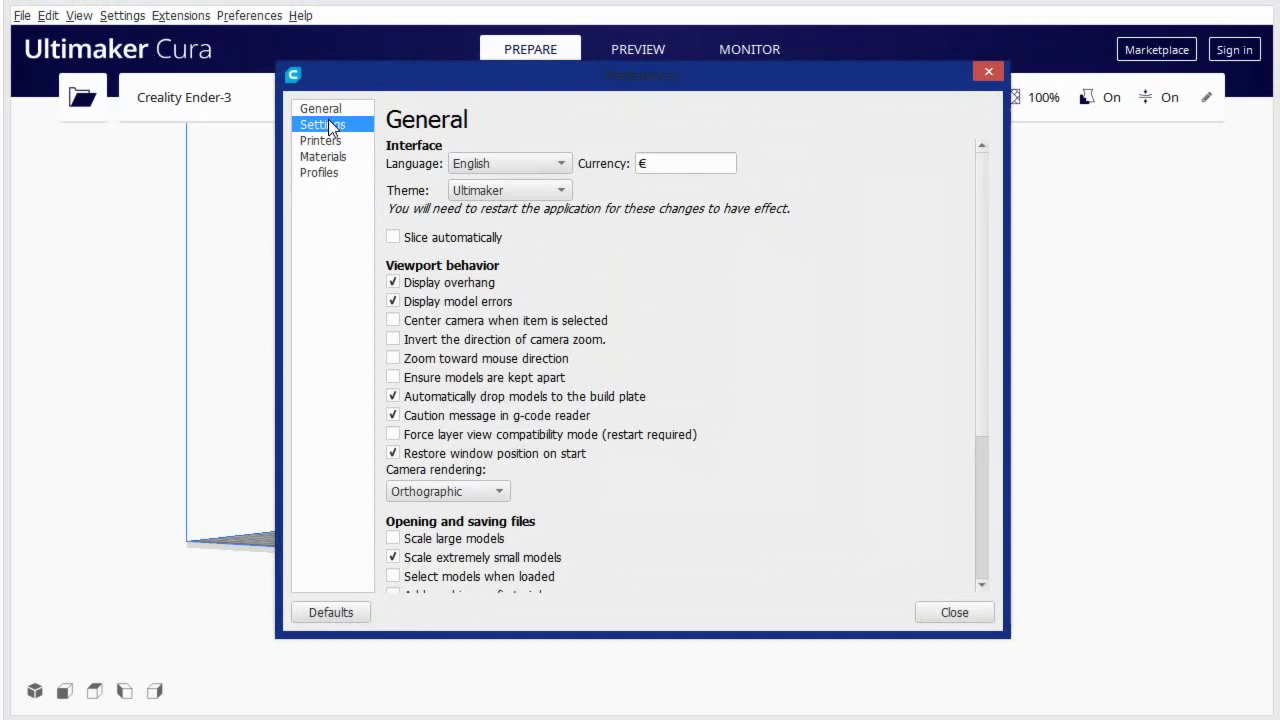
click(328, 142)
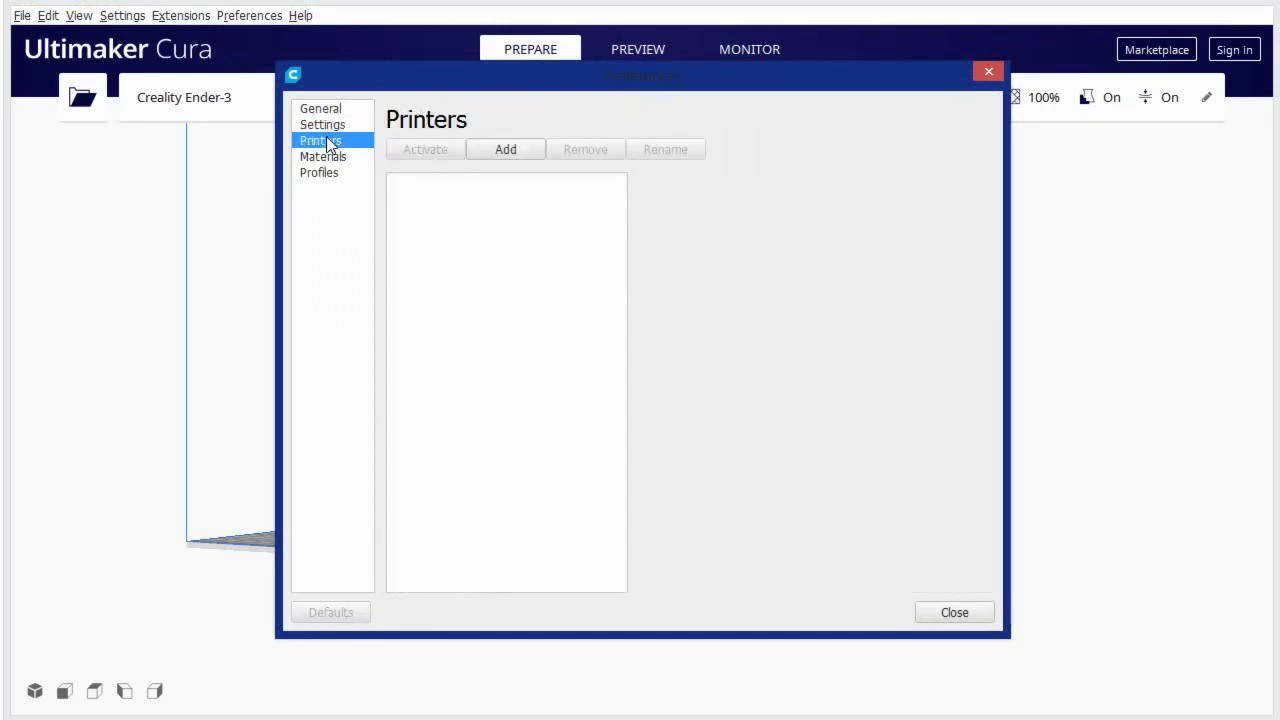
click(343, 157)
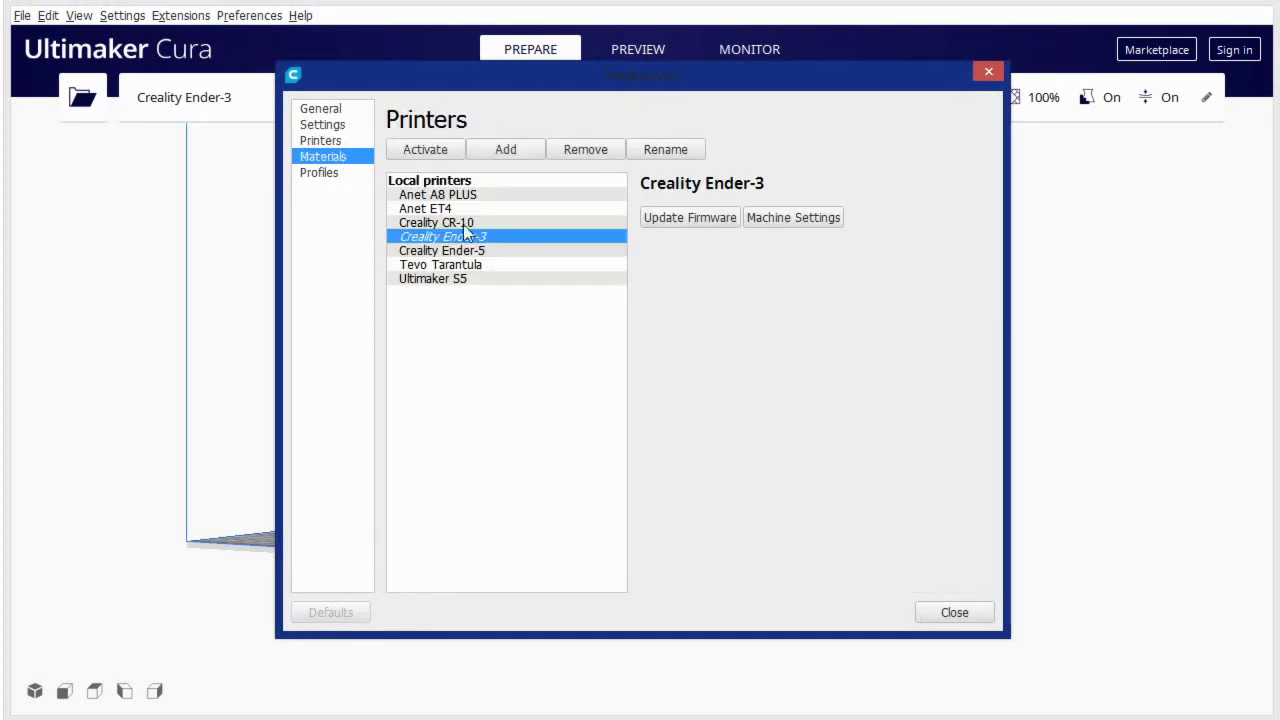
click(334, 174)
click(320, 112)
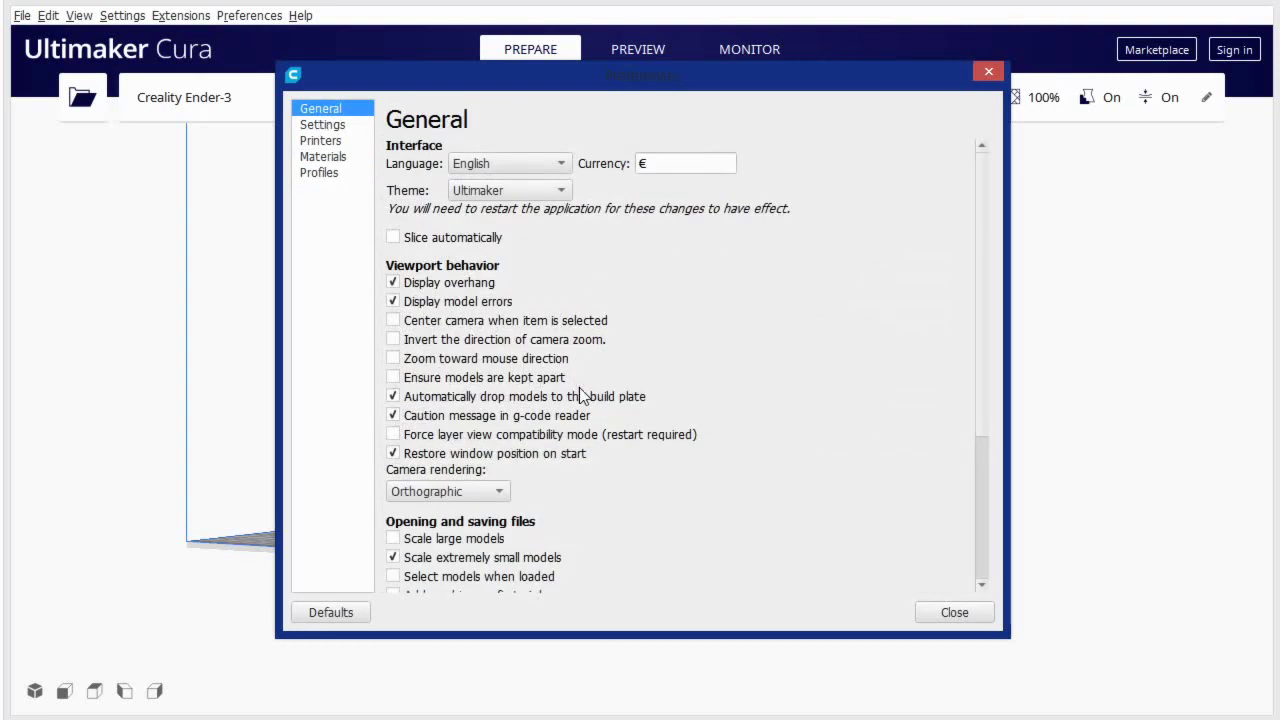
scroll(582, 396, down, 3)
scroll(583, 396, down, 3)
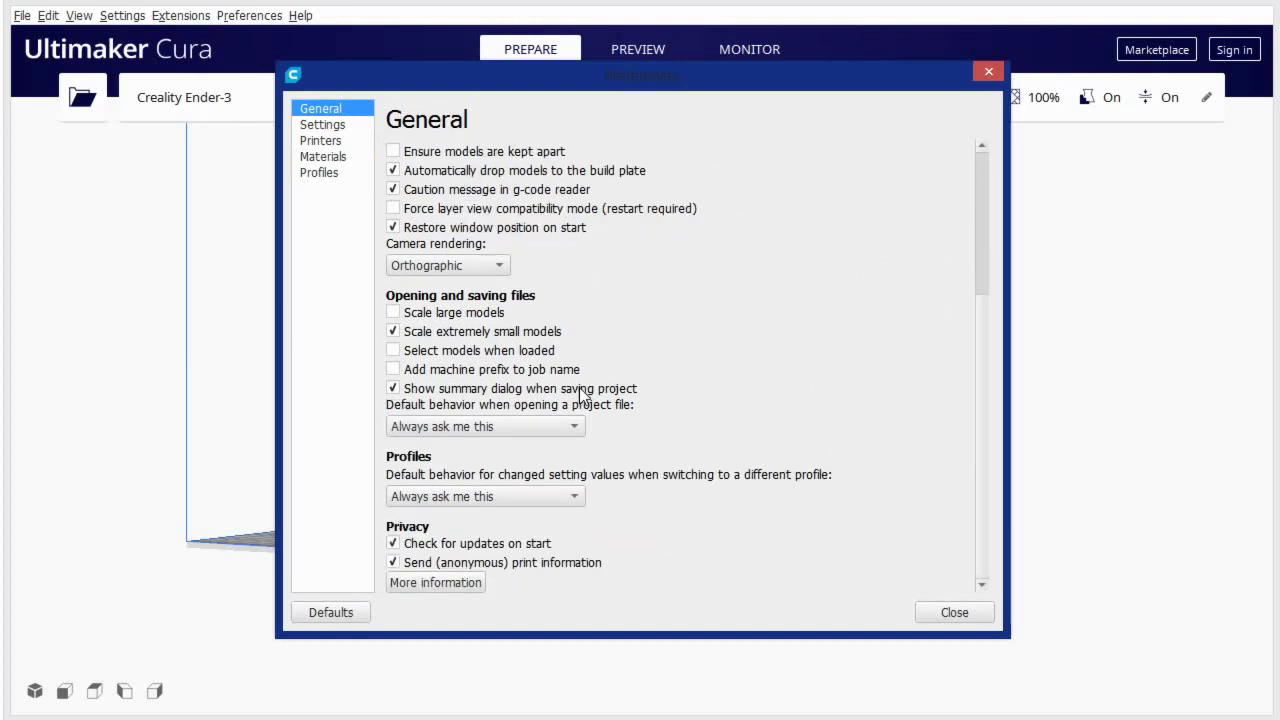
scroll(583, 396, up, 6)
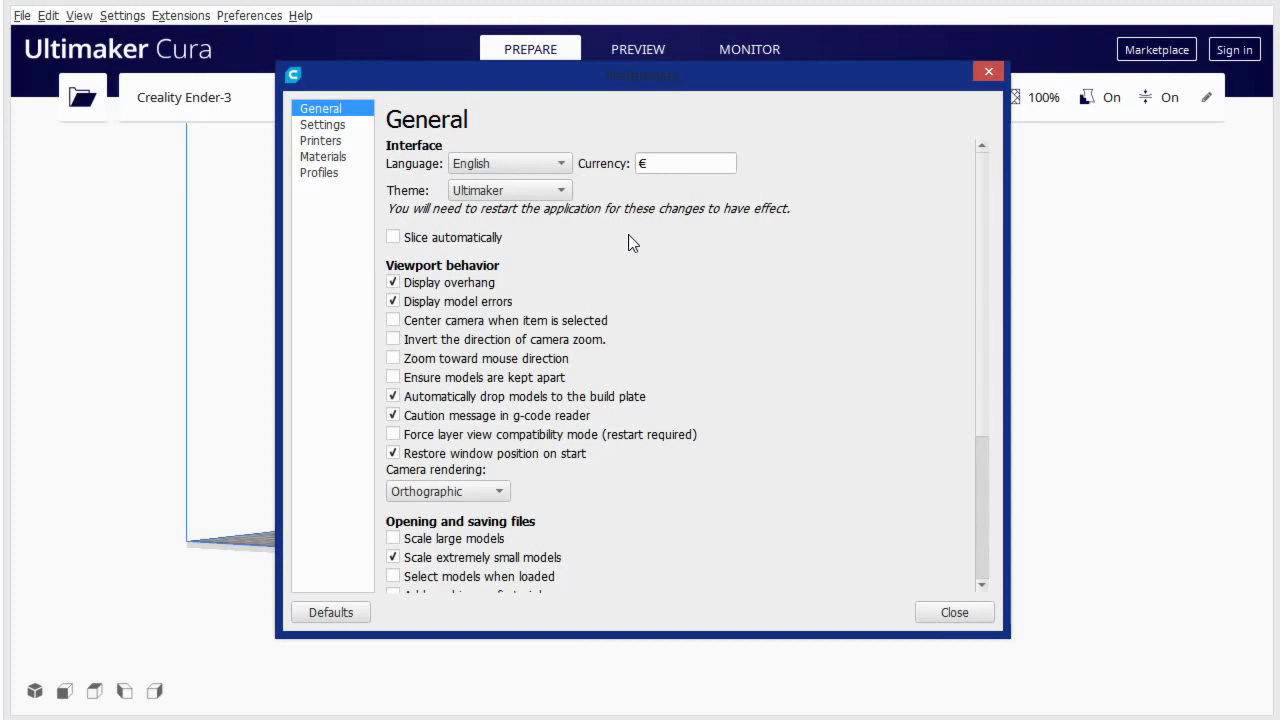
Step: Replace the currency symbol with $ and choose the Ultimaker Dark theme
click(656, 162)
drag(656, 162, 545, 124)
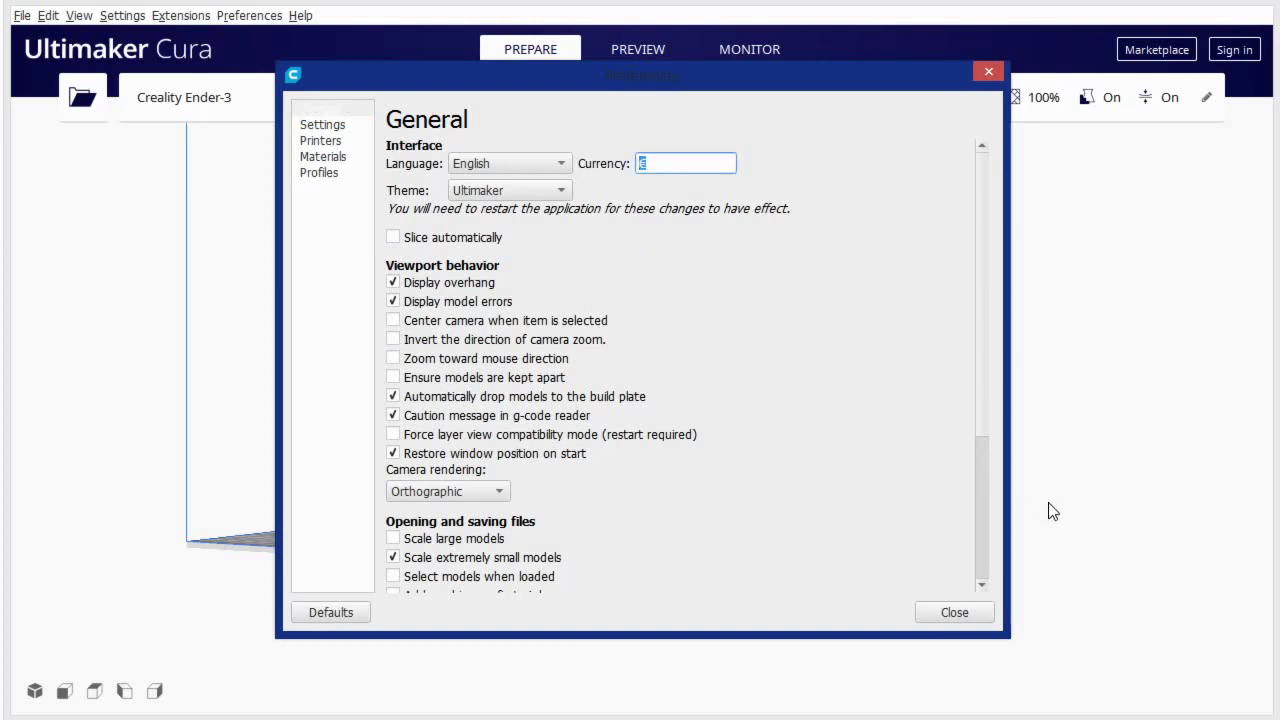
text($)
click(553, 195)
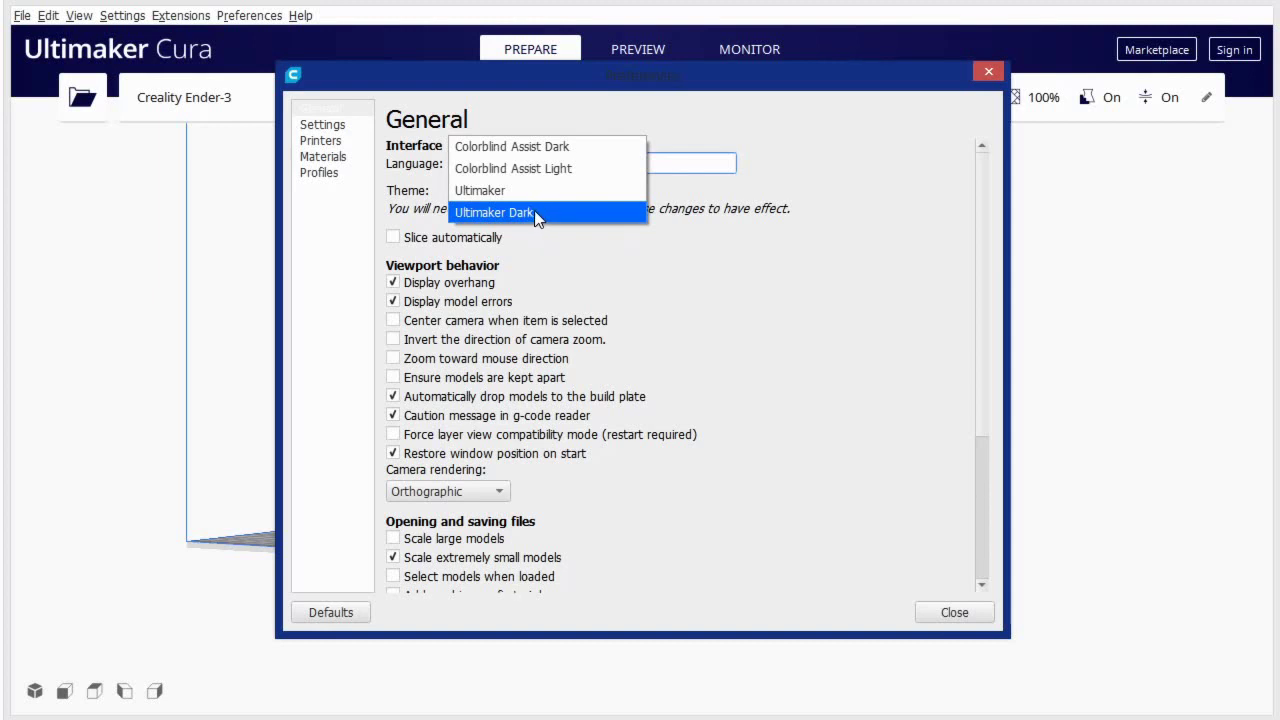
click(524, 212)
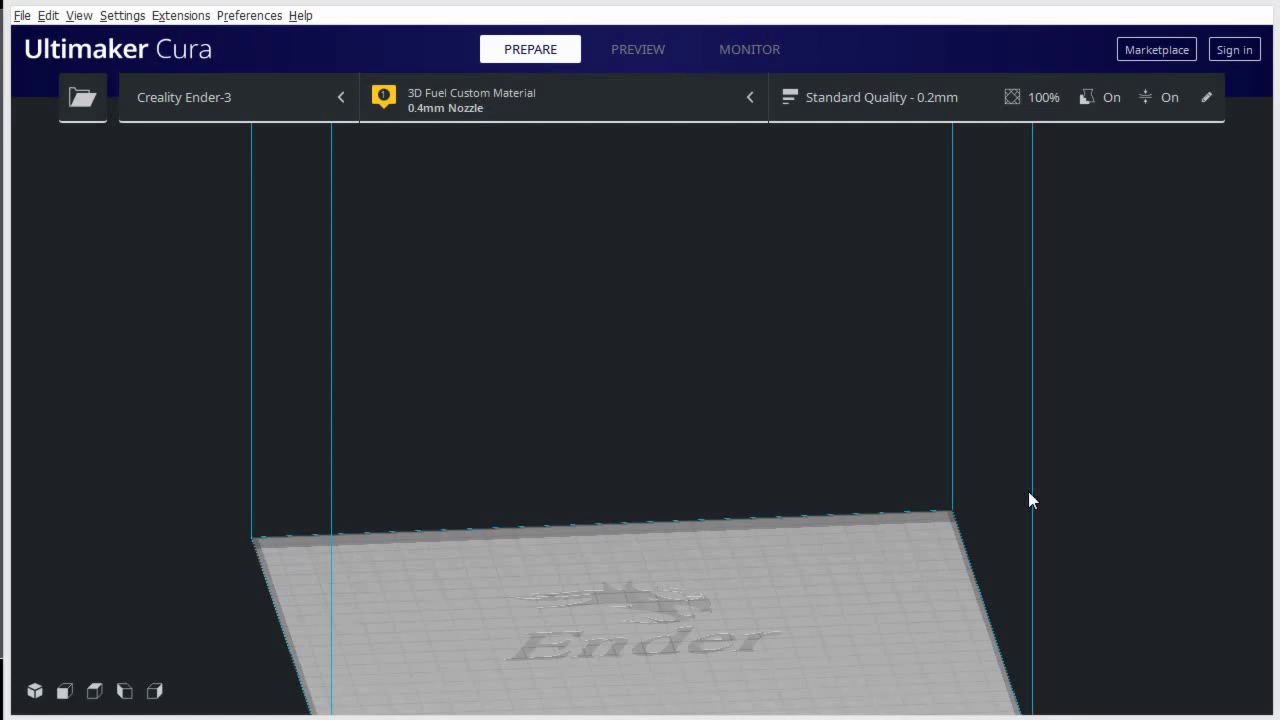
Step: Open the custom Print settings and scroll down to the Speed section
click(926, 118)
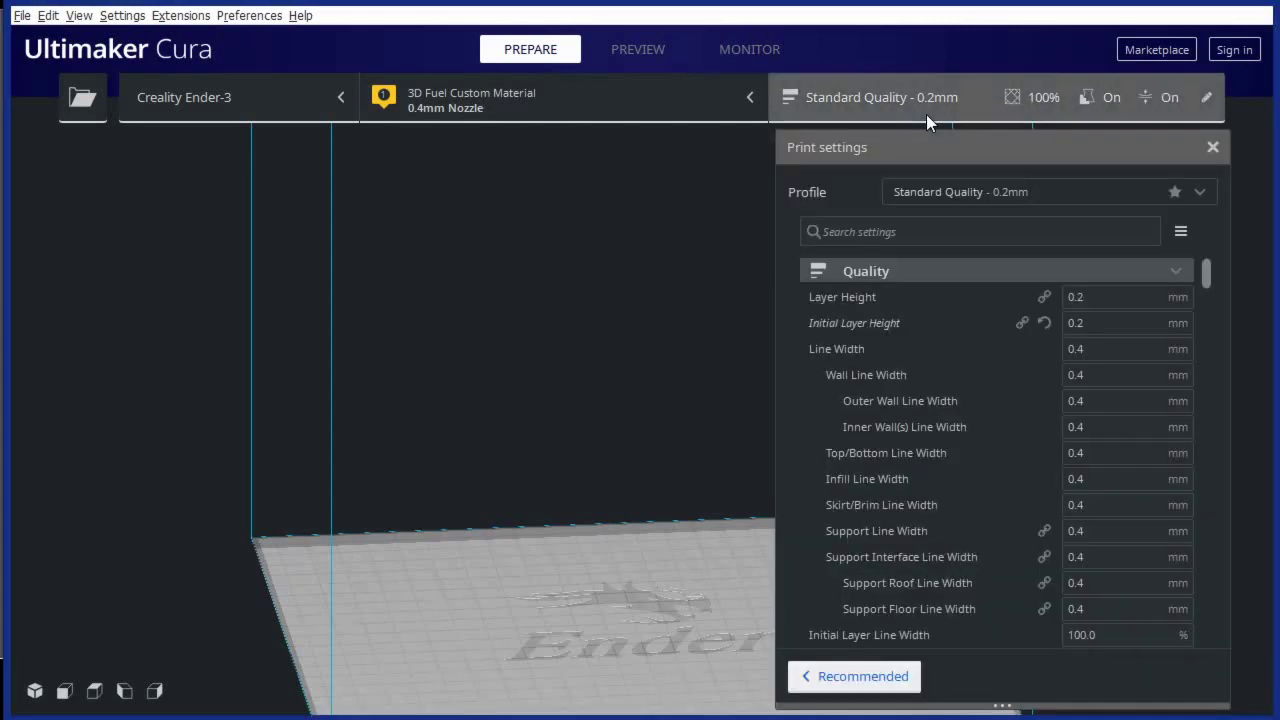
drag(1205, 283, 1224, 436)
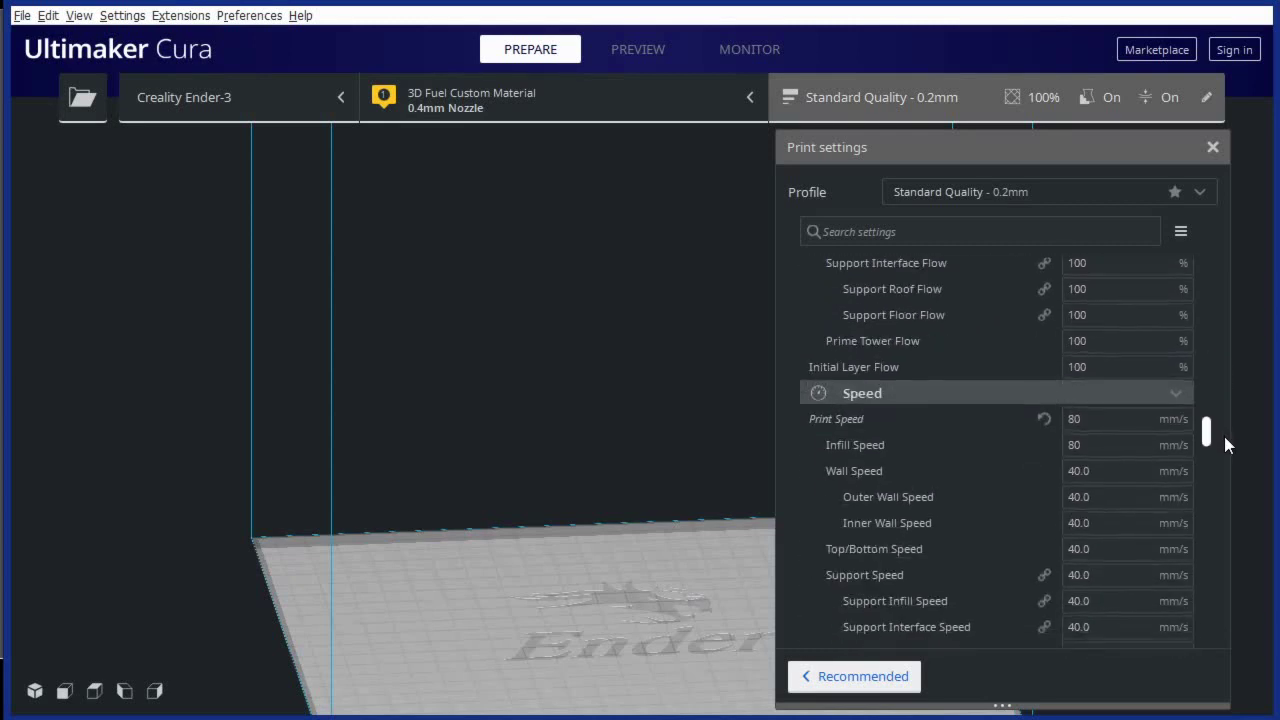
Step: Change Print Speed from 80 to 100 mm/s, then close the Print settings panel
double_click(1075, 420)
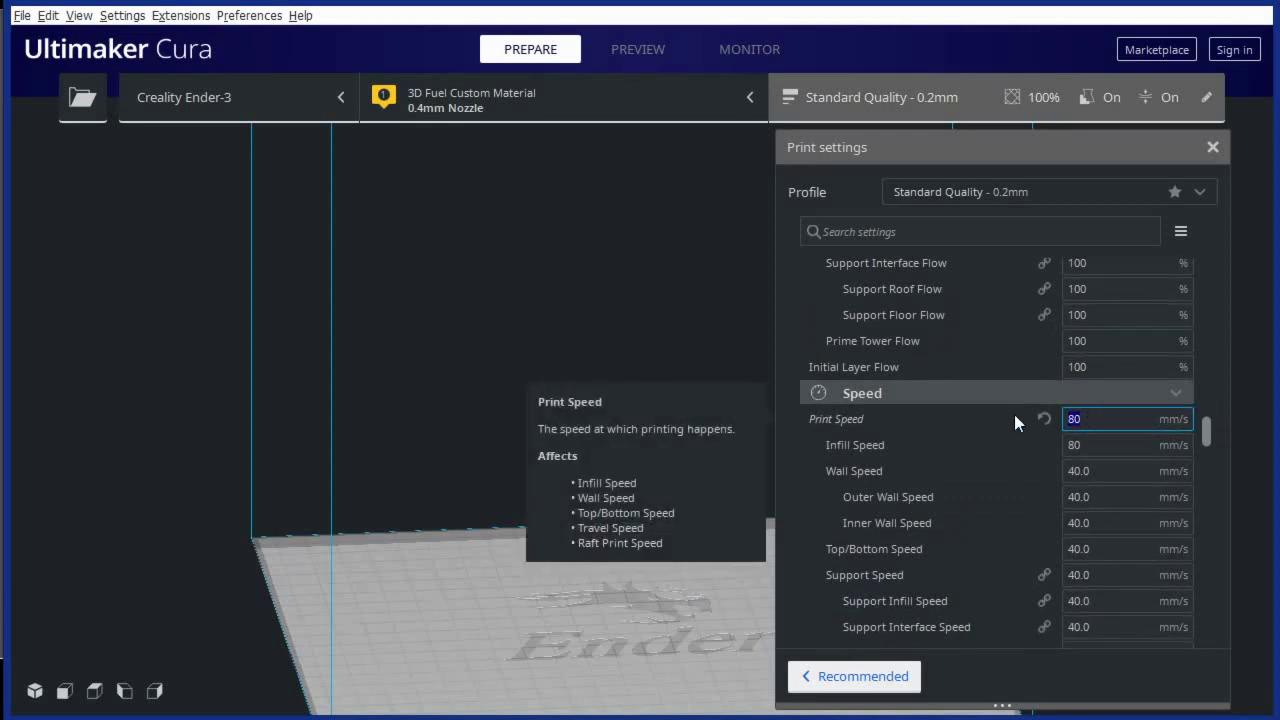
text(100)
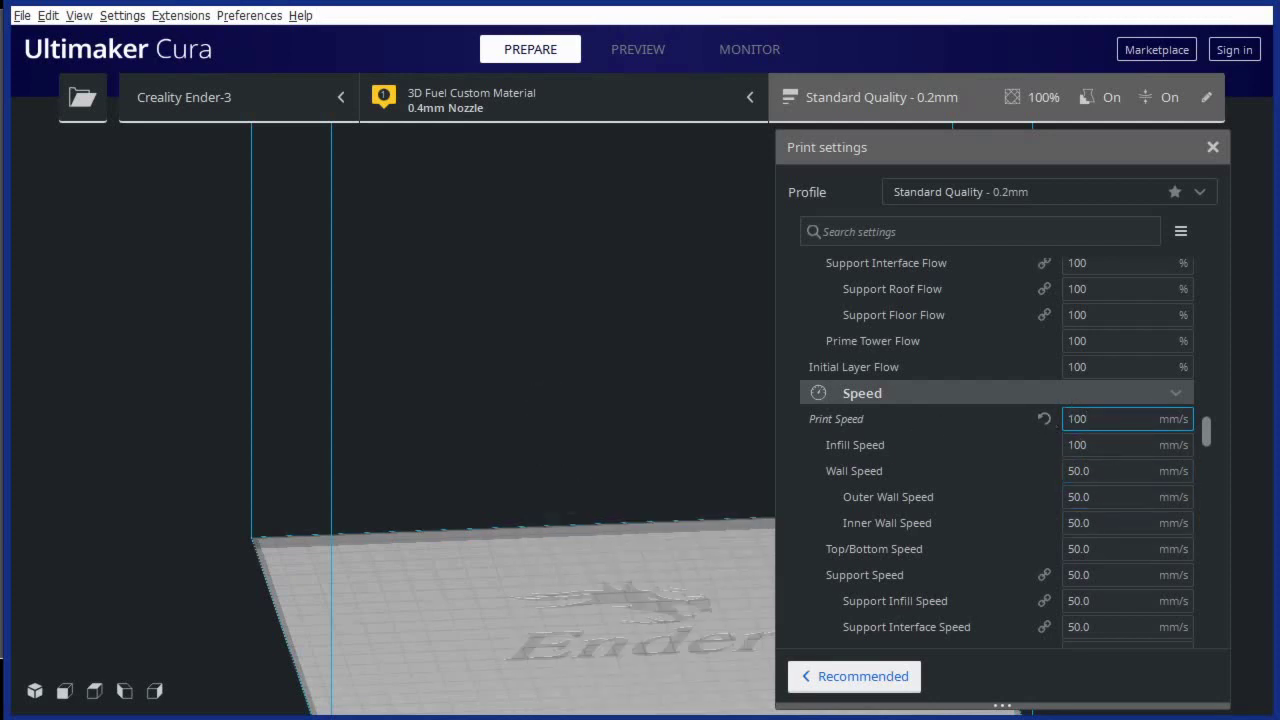
key(Escape)
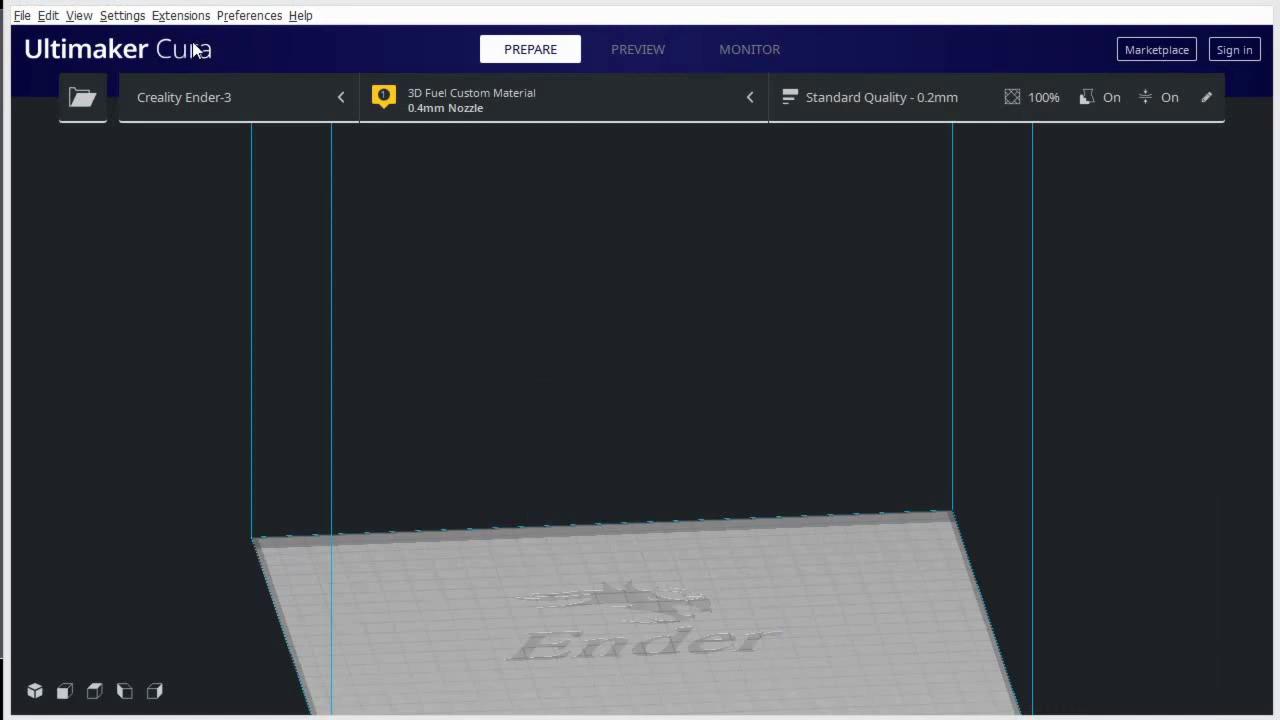
Step: Look over the General preferences, close them, and bring up the Settings menu
click(239, 16)
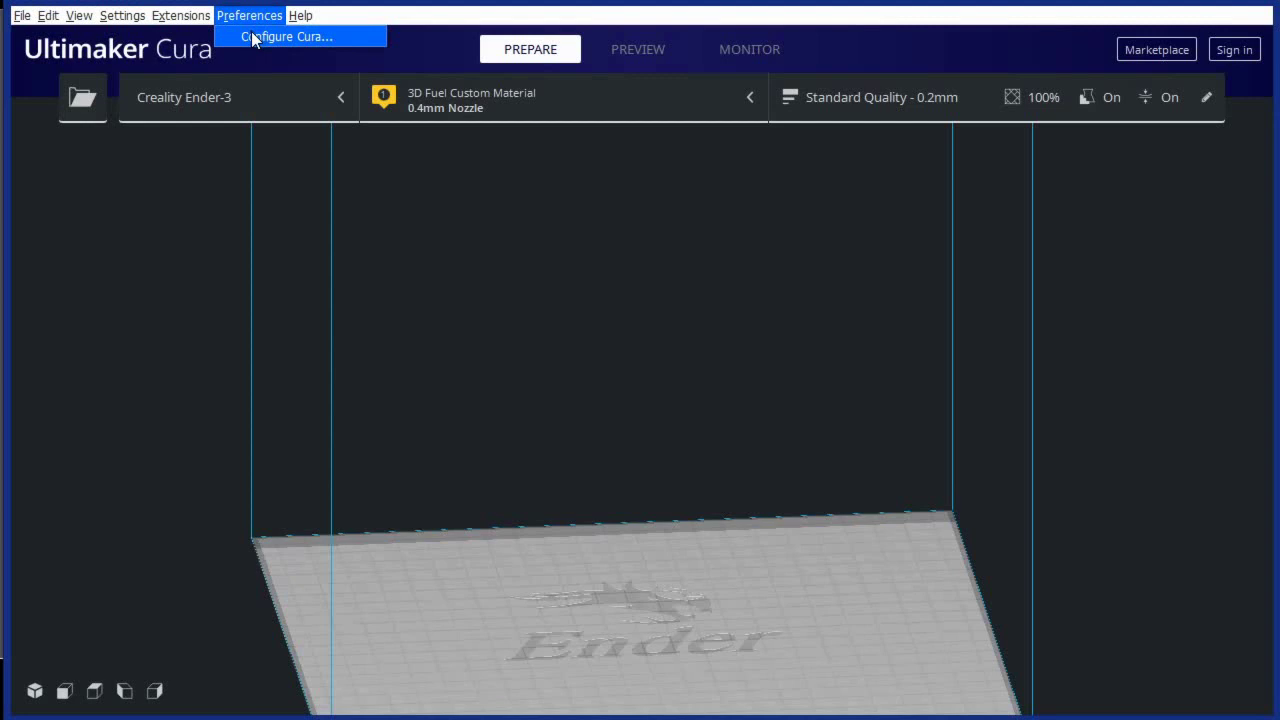
click(253, 37)
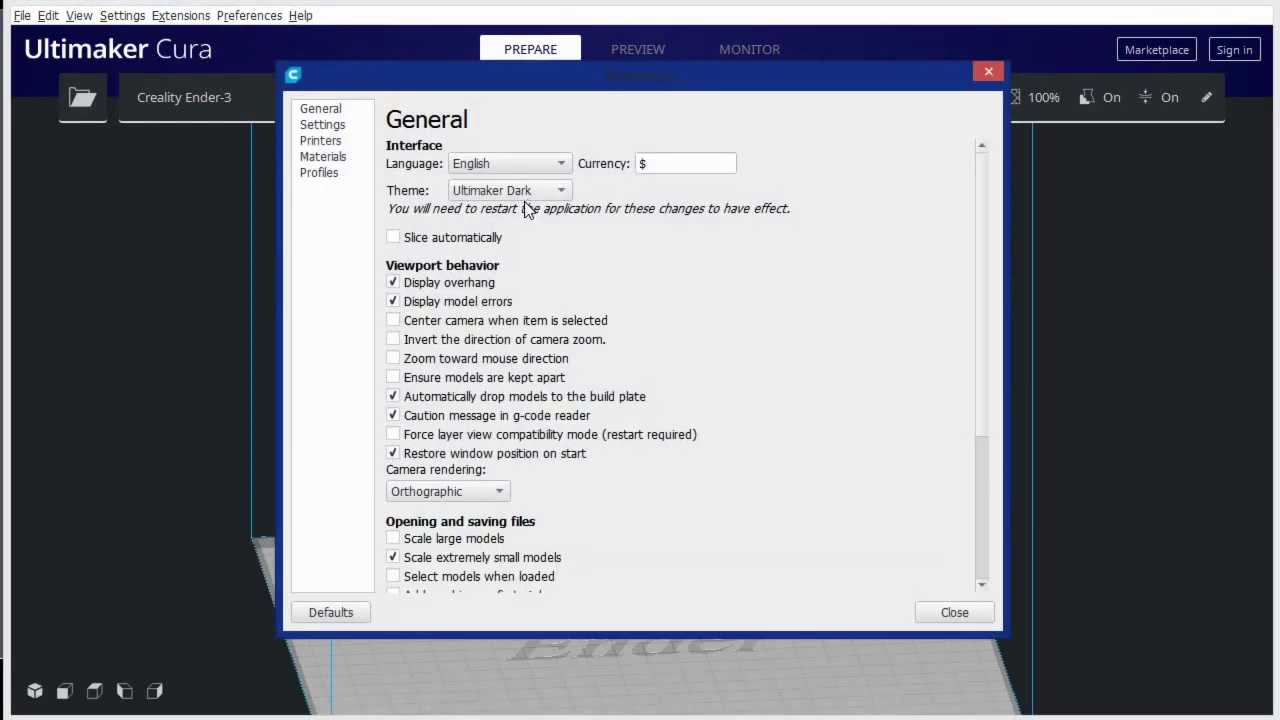
click(989, 71)
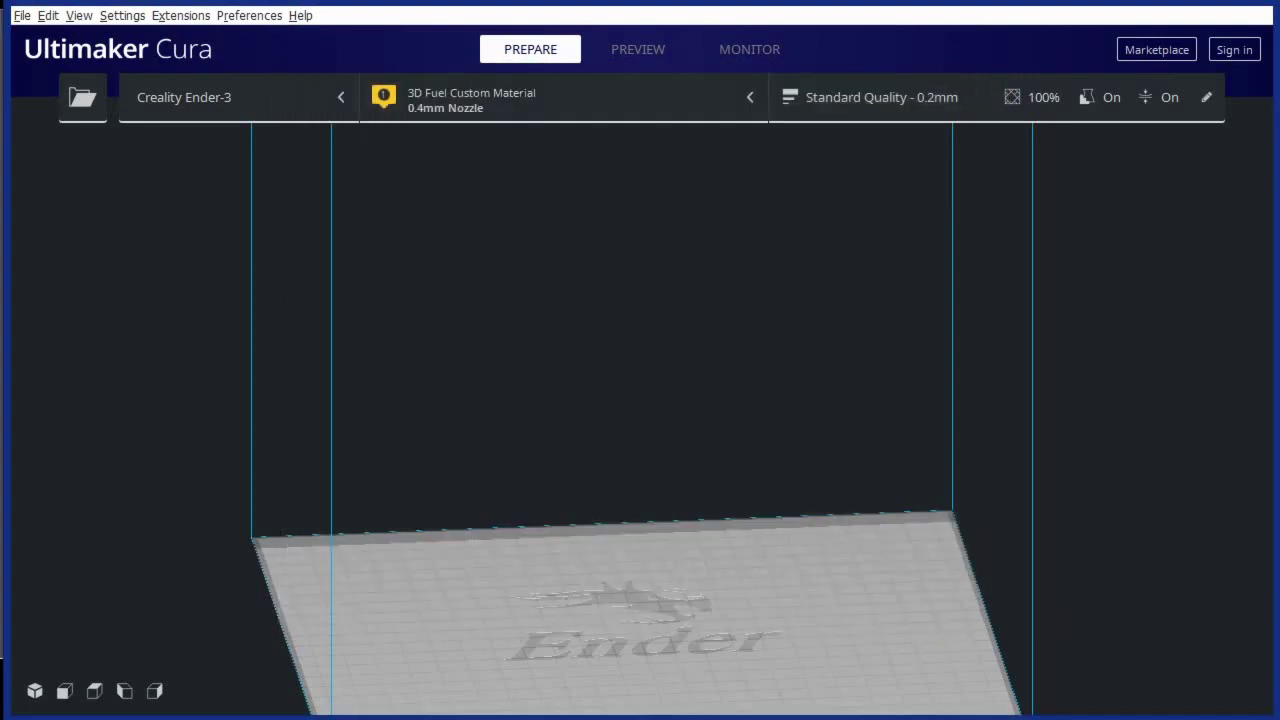
click(122, 15)
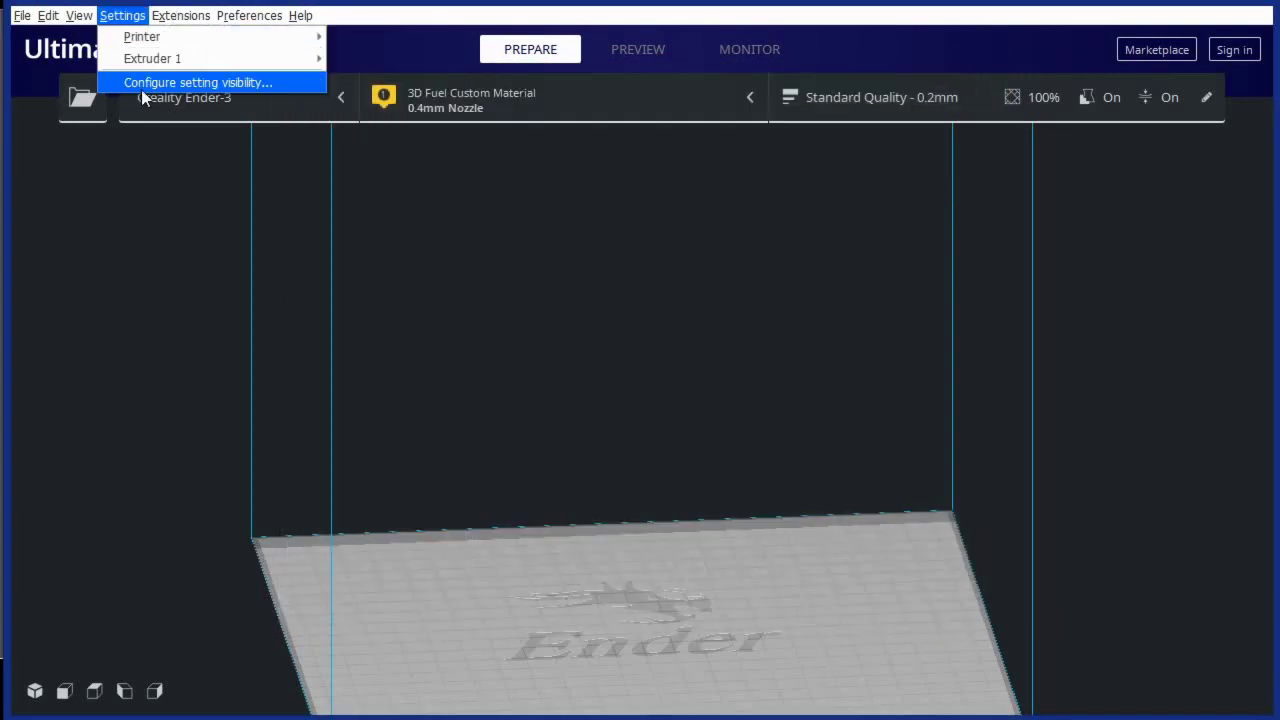
Step: Open Manage Printers and inspect the Creality Ender-3 Machine Settings
mouse_move(141, 44)
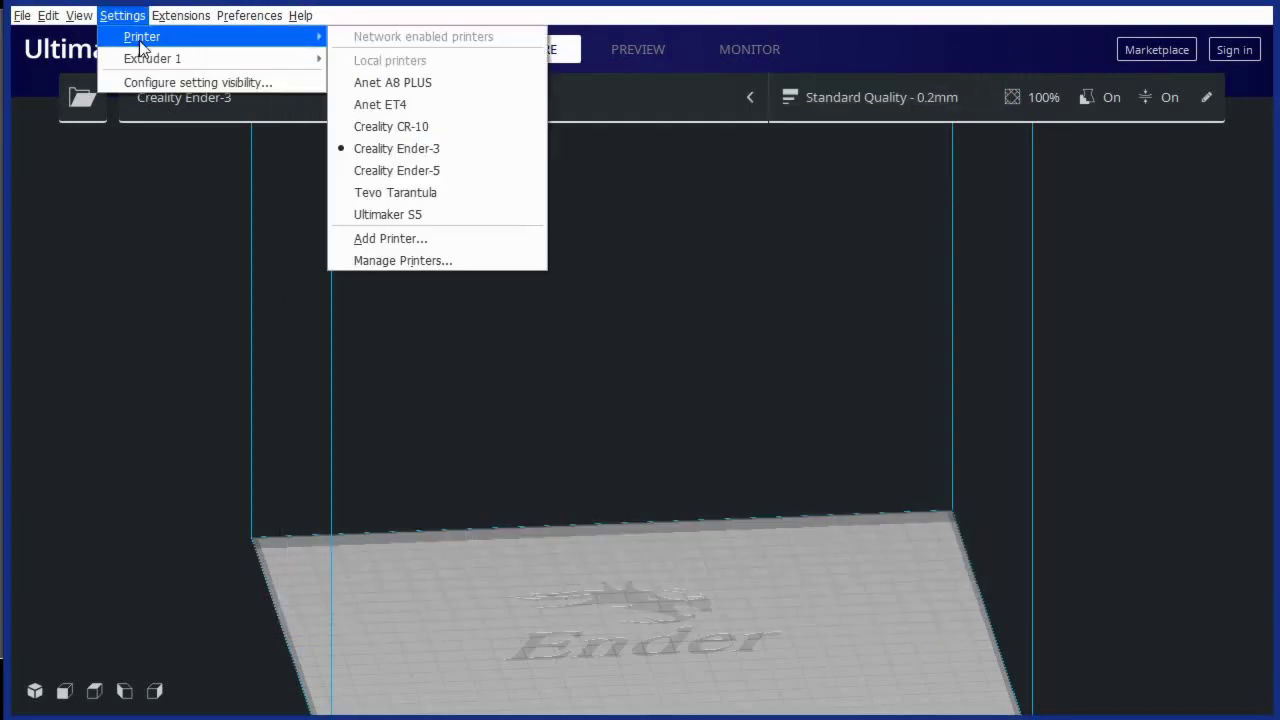
click(385, 260)
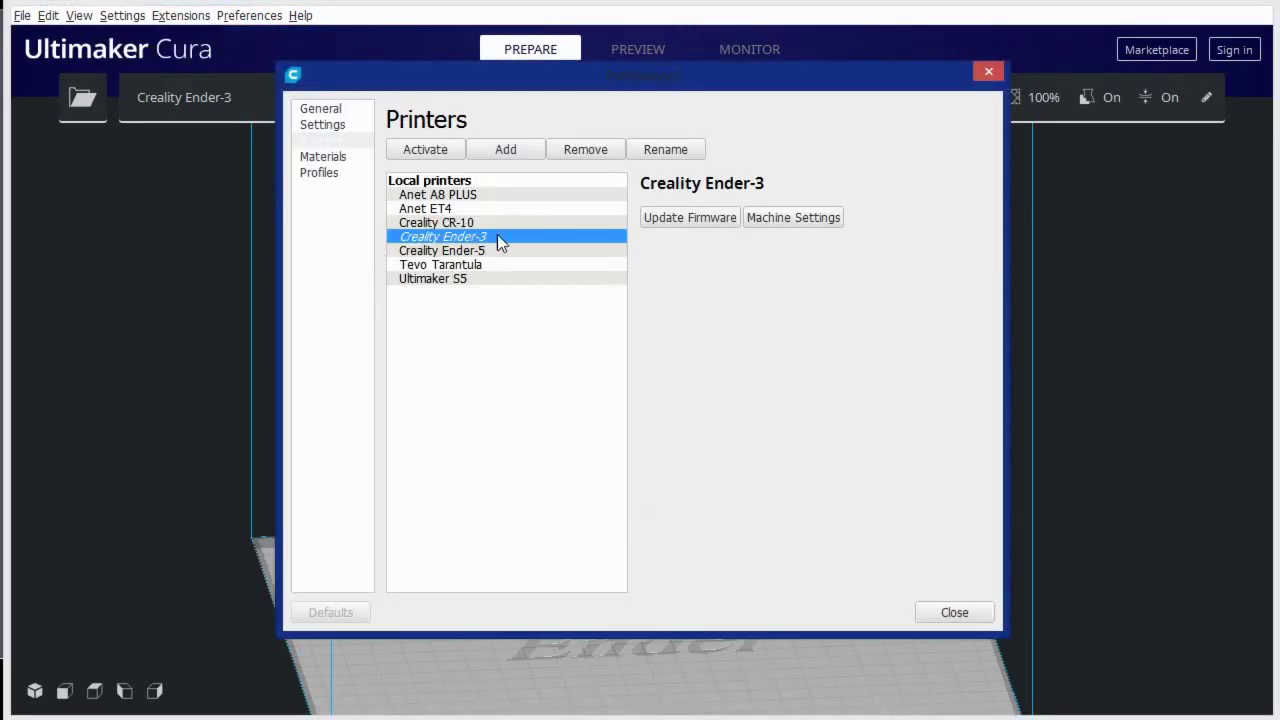
click(799, 217)
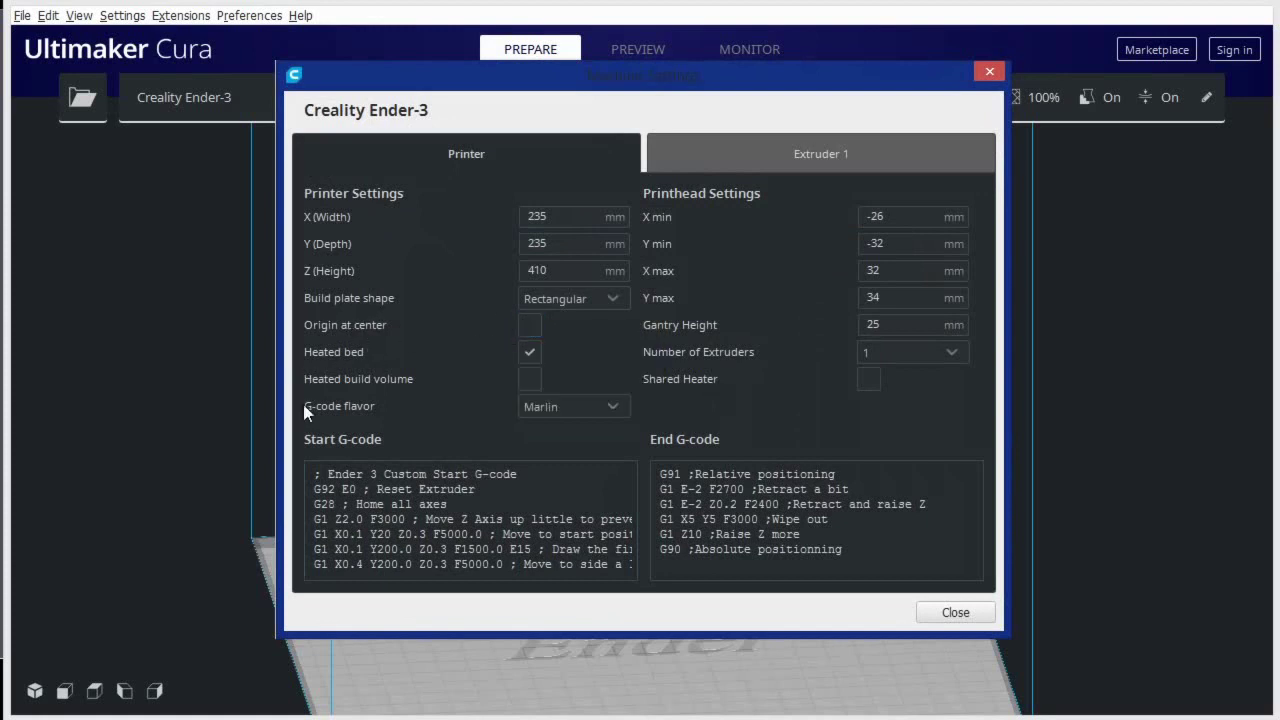
mouse_move(334, 410)
Step: Close Machine Settings and Preferences, then browse the ThingiBrowser and Update Checker extension submenus
click(986, 71)
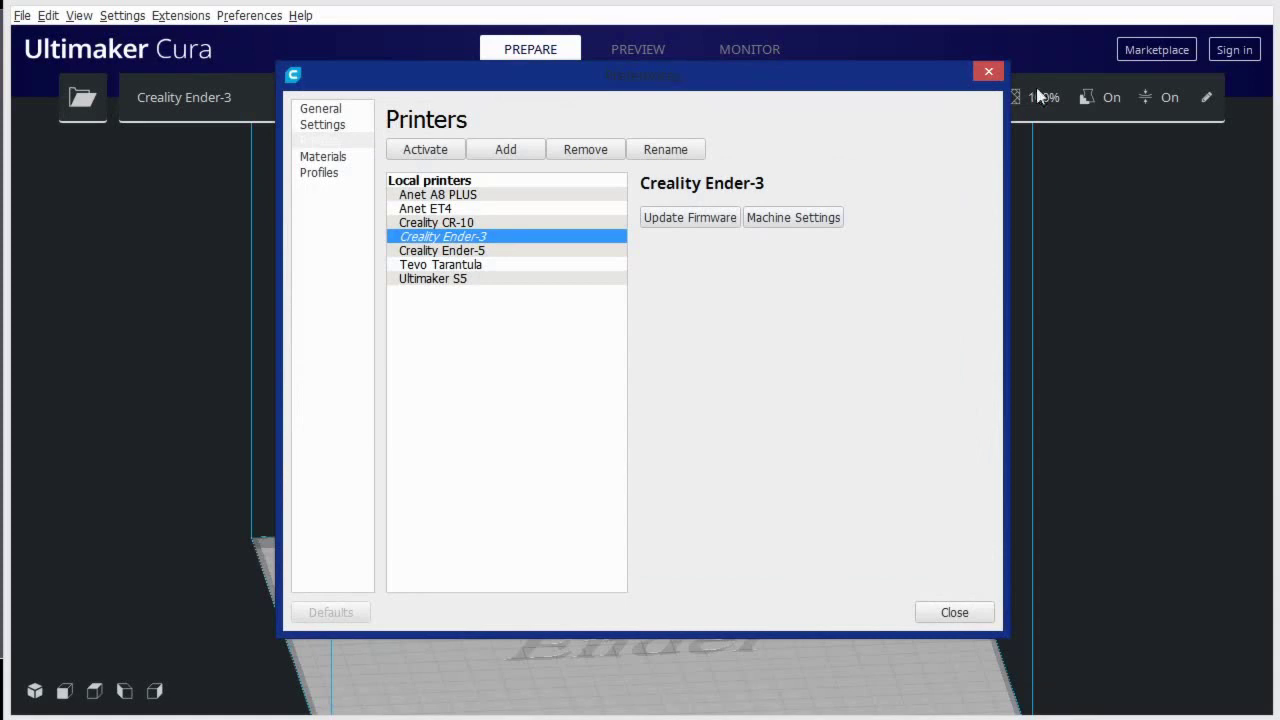
click(988, 71)
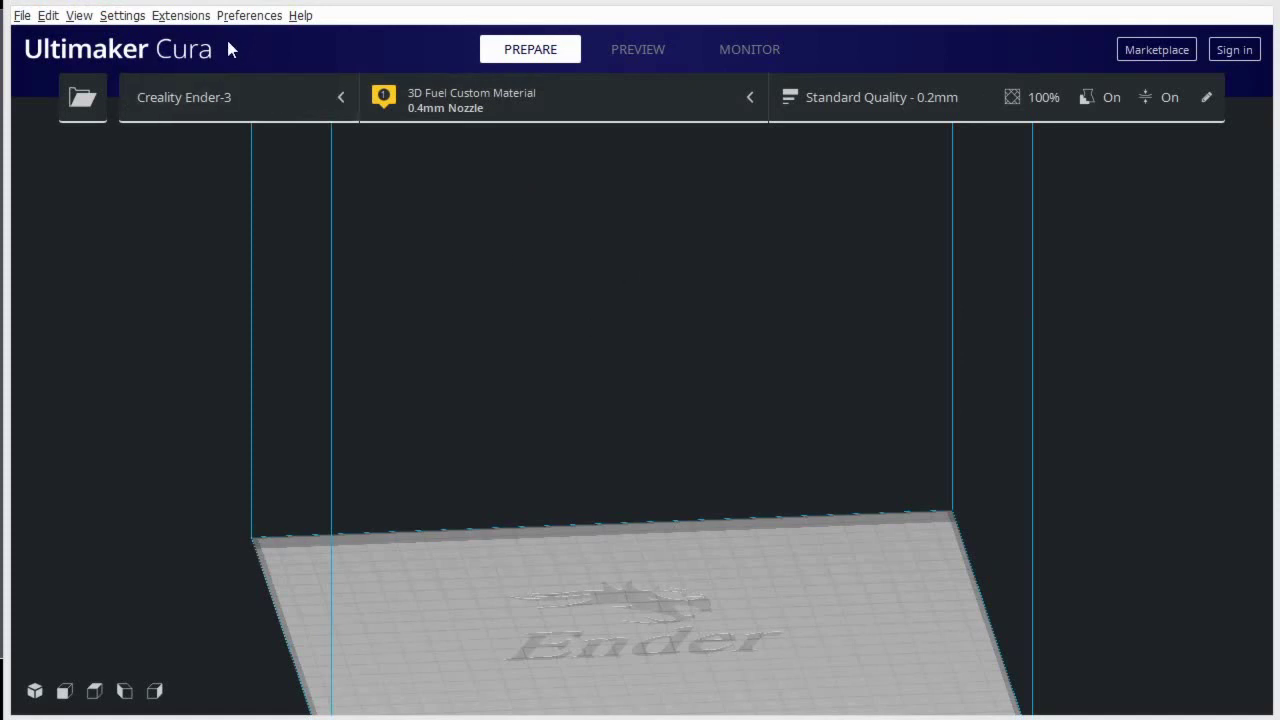
click(181, 15)
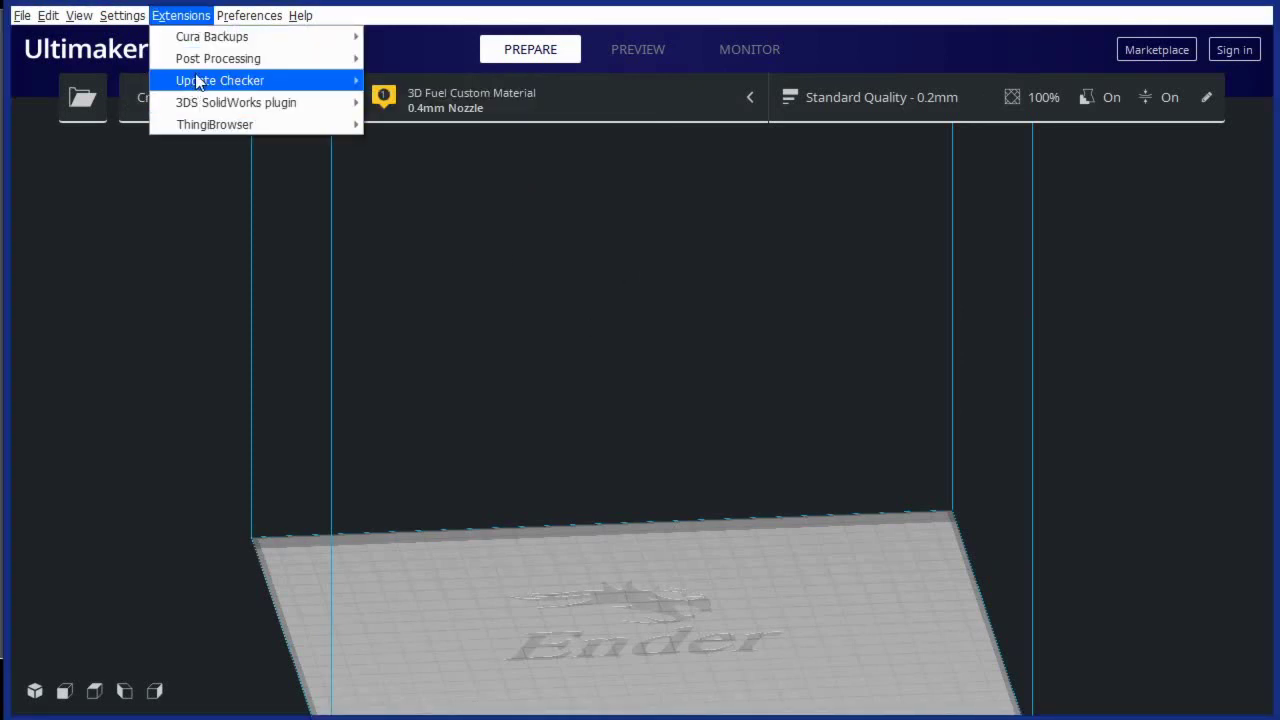
mouse_move(242, 128)
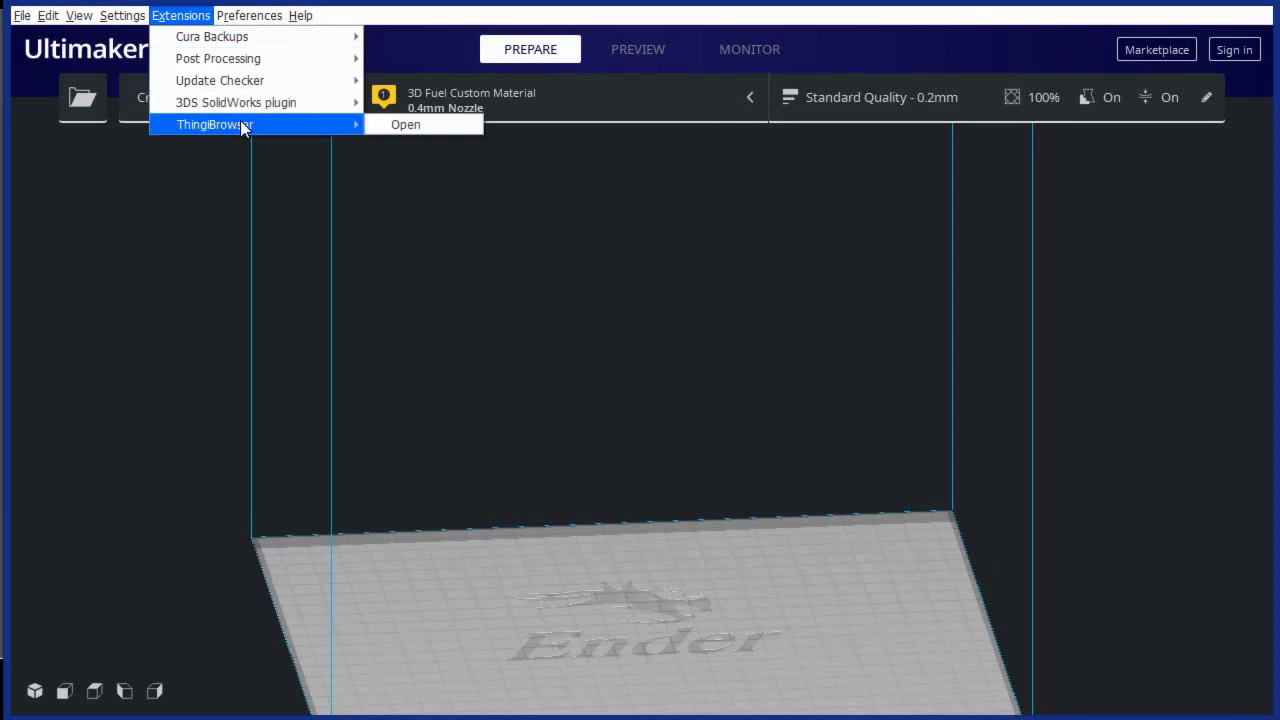
mouse_move(240, 86)
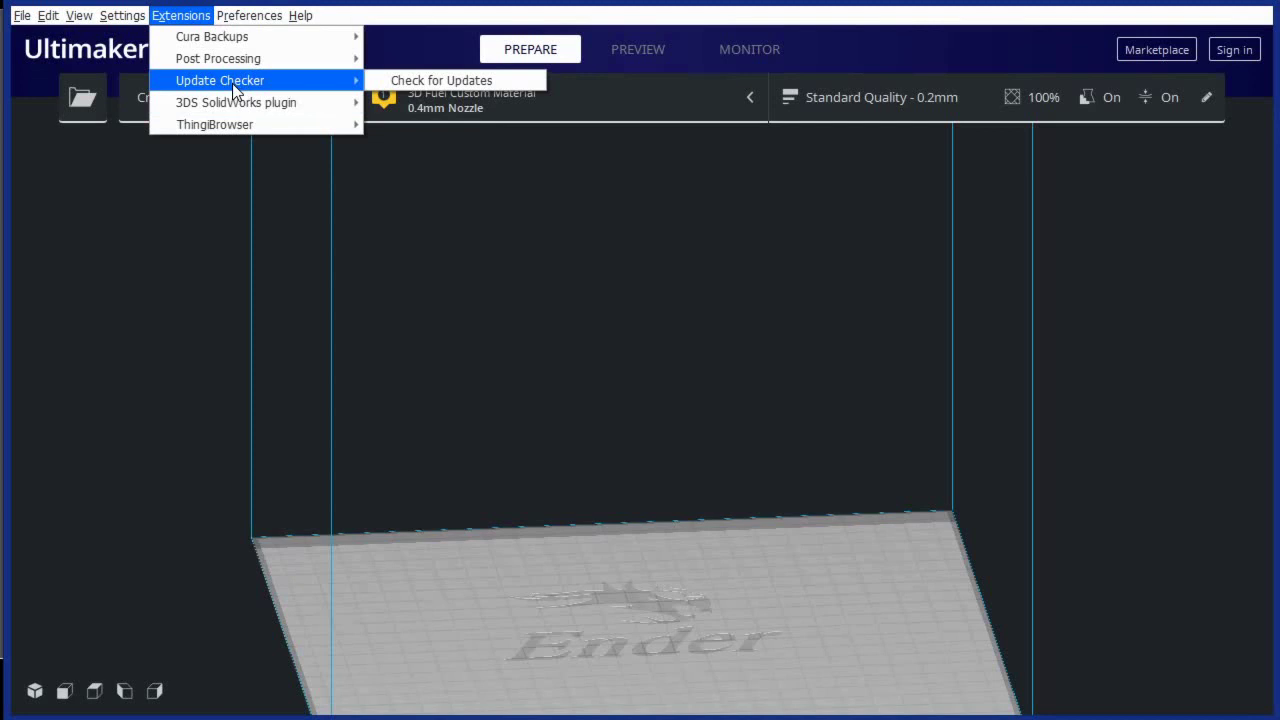
click(250, 16)
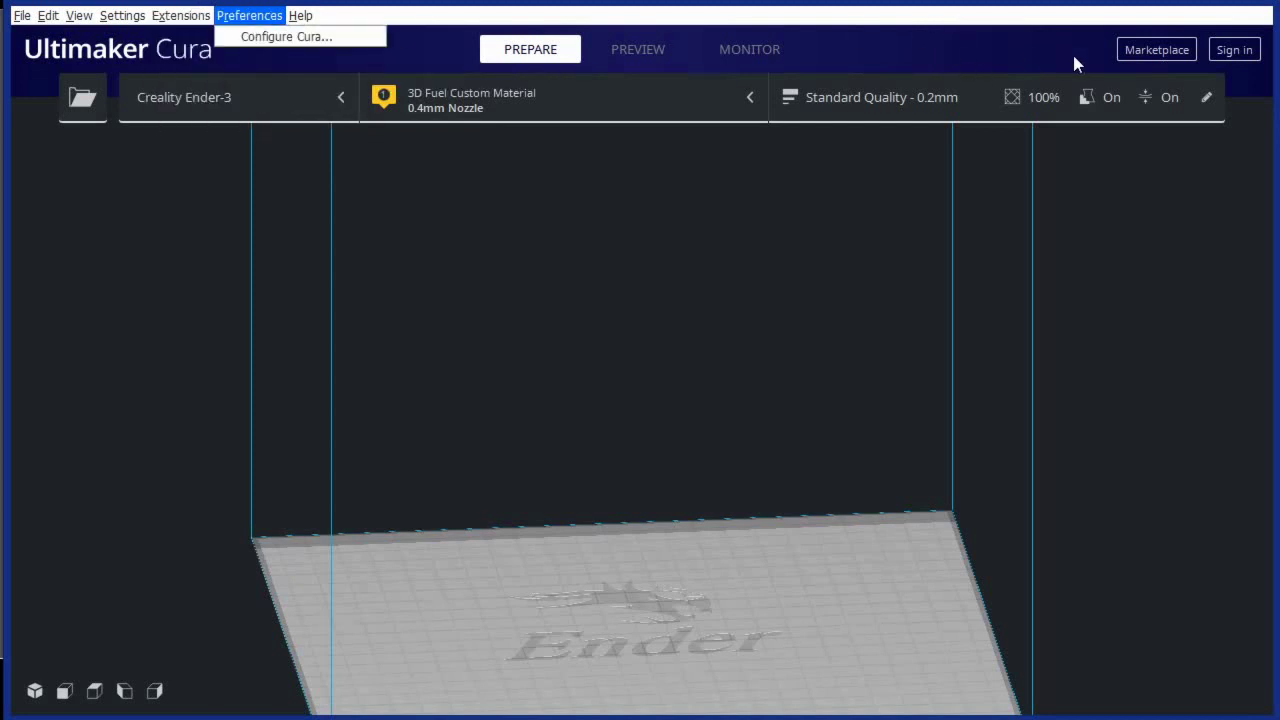
Step: Open the Marketplace to browse featured plugins such as Mesh Tools and SolidWorks integration
click(1156, 50)
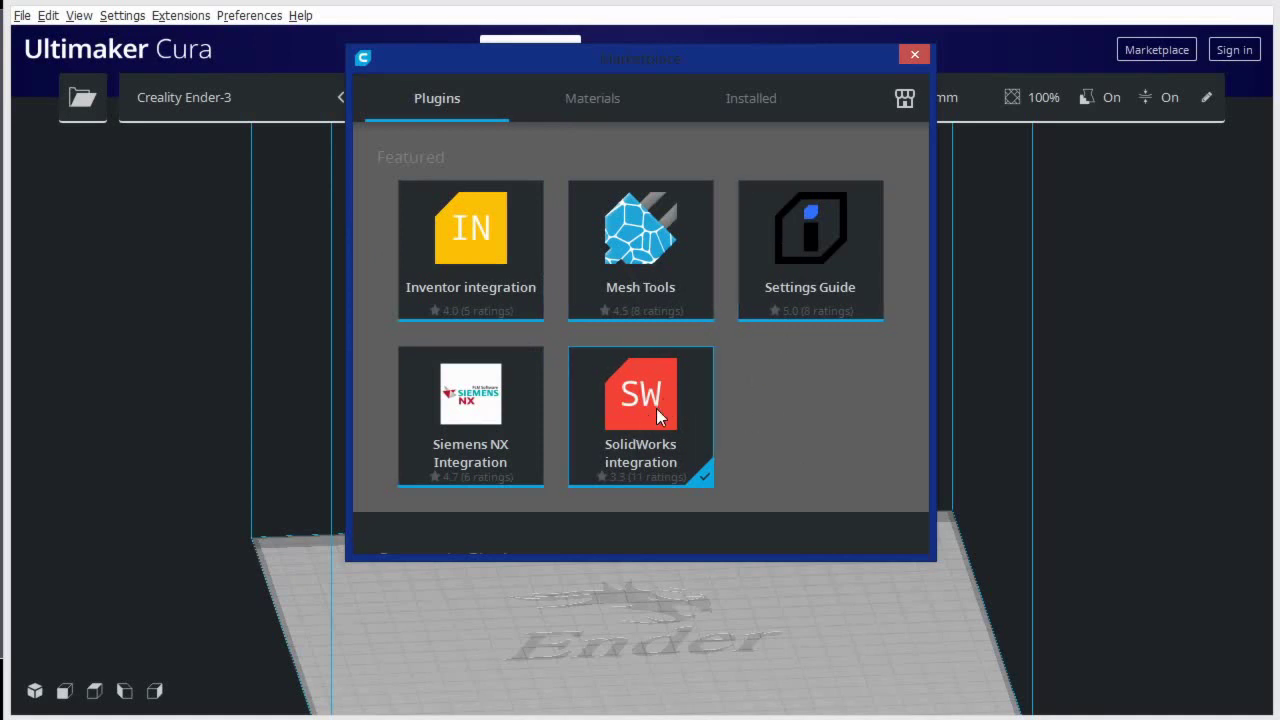
scroll(629, 351, down, 1)
scroll(629, 351, down, 2)
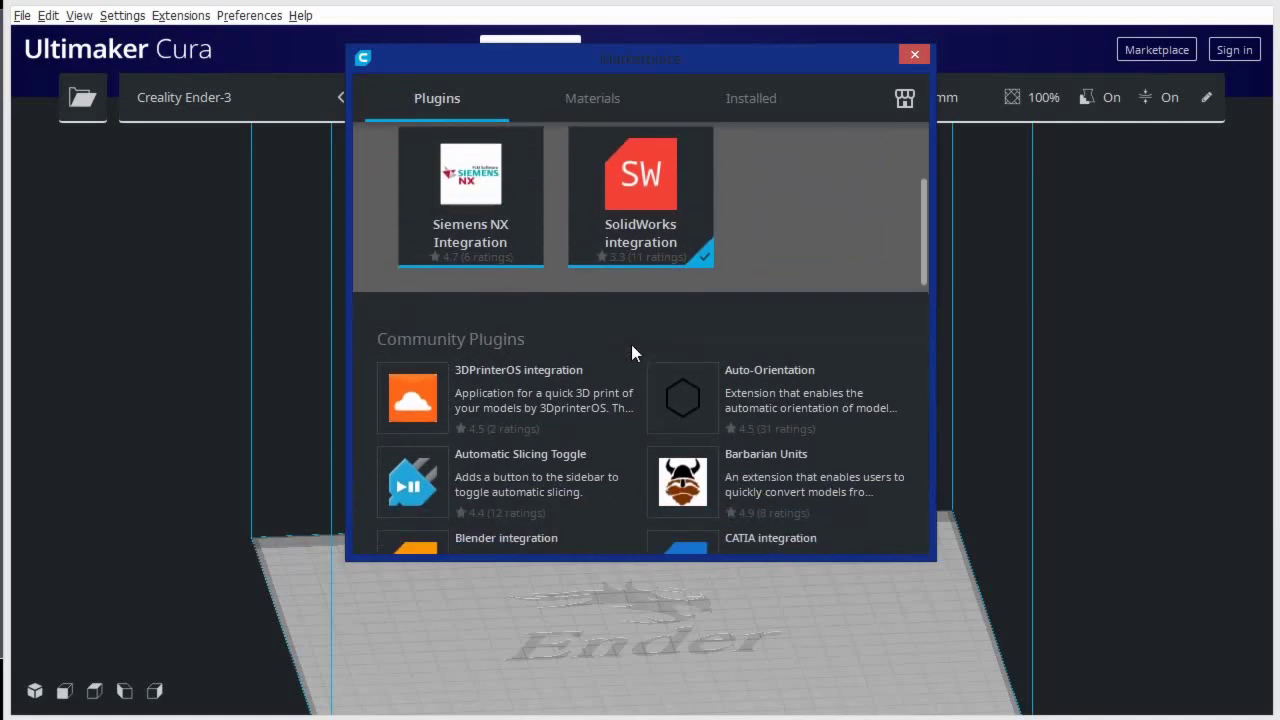
scroll(587, 325, down, 4)
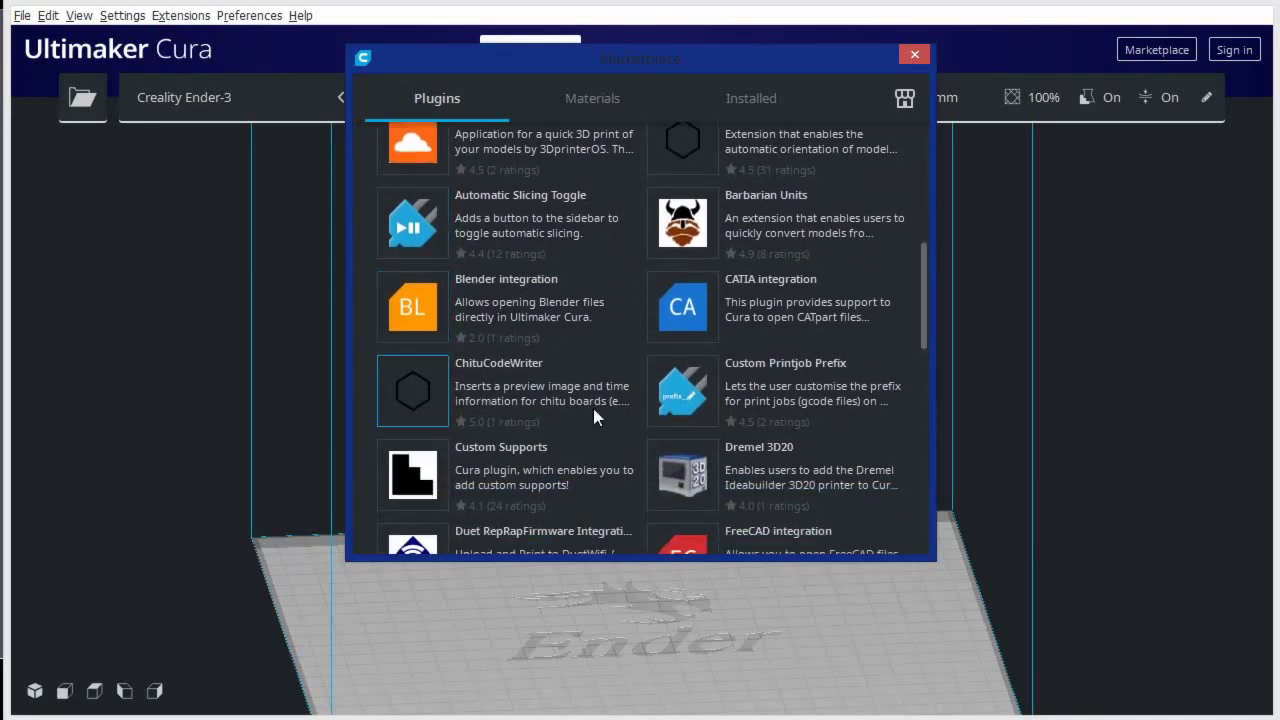
scroll(627, 332, down, 5)
scroll(622, 344, down, 5)
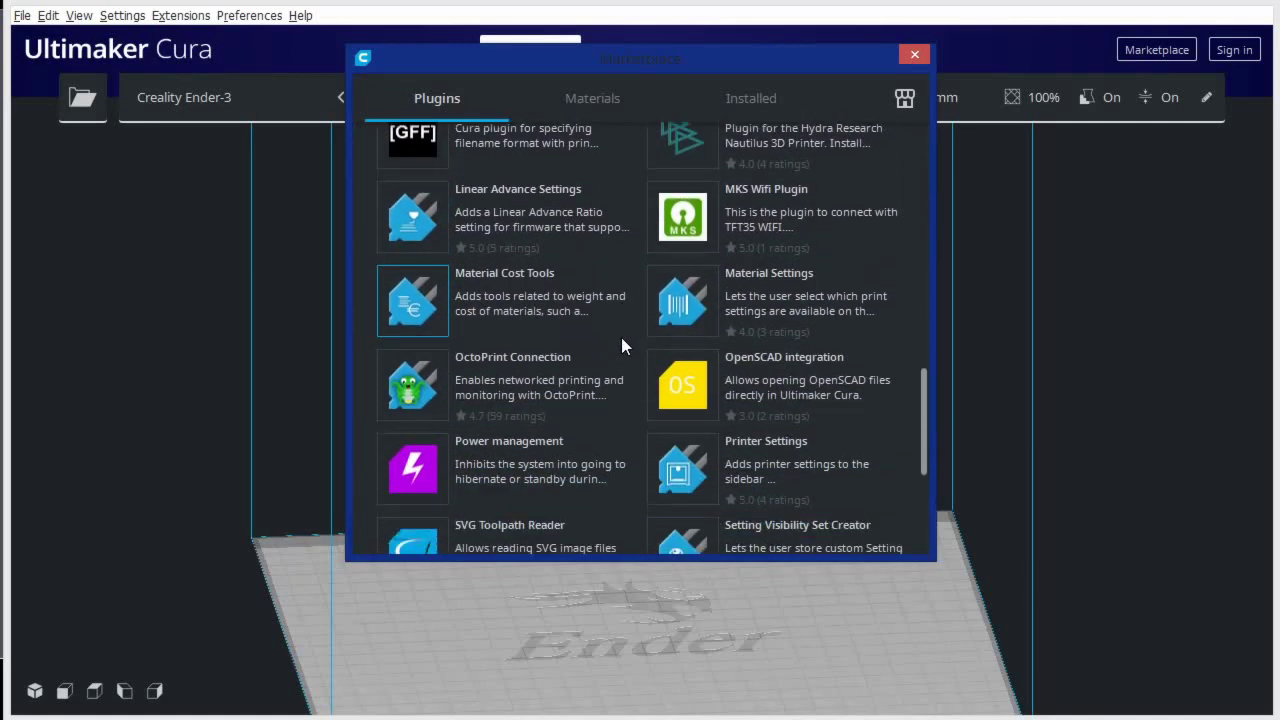
scroll(640, 370, up, 9)
scroll(653, 397, up, 2)
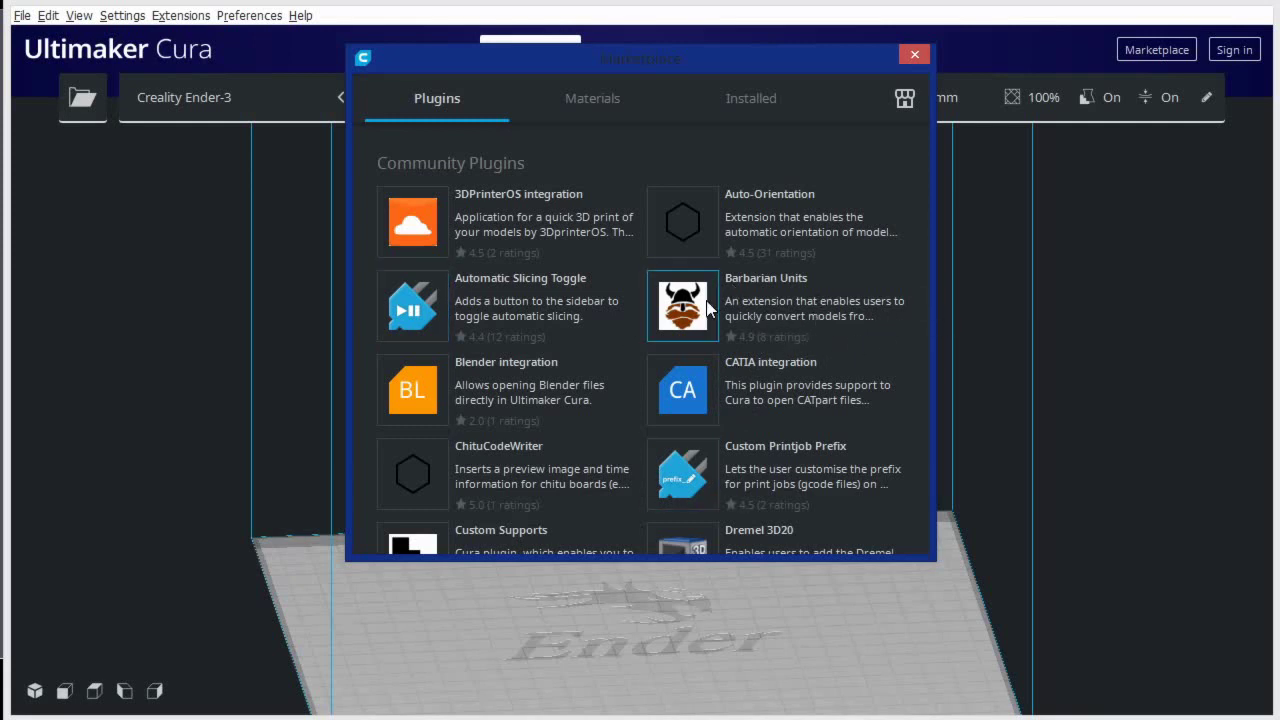
scroll(509, 405, down, 5)
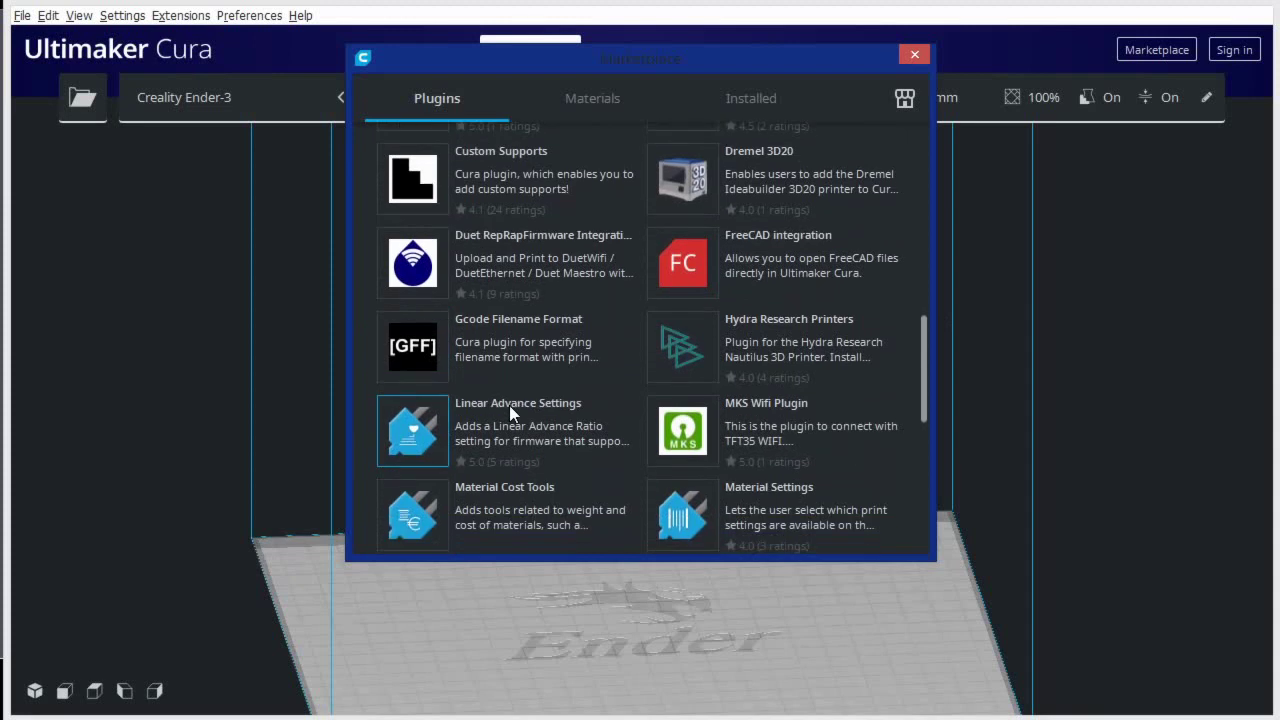
scroll(509, 405, down, 3)
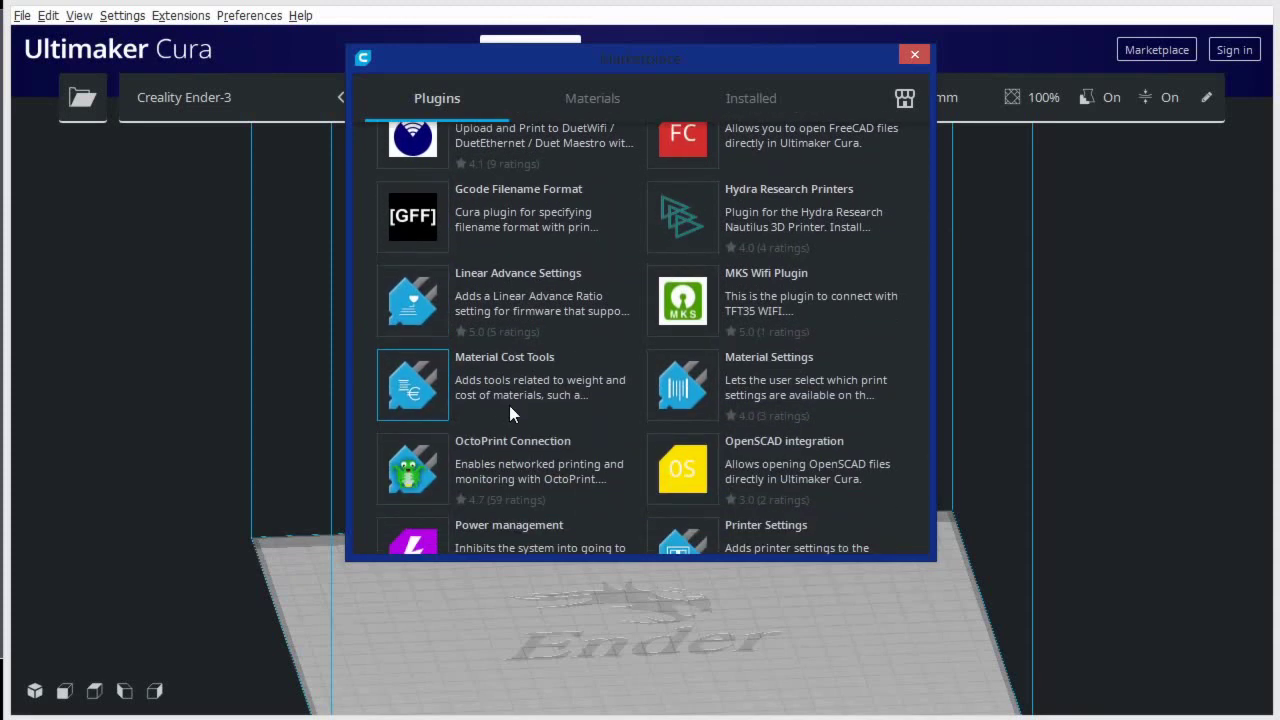
scroll(509, 413, down, 3)
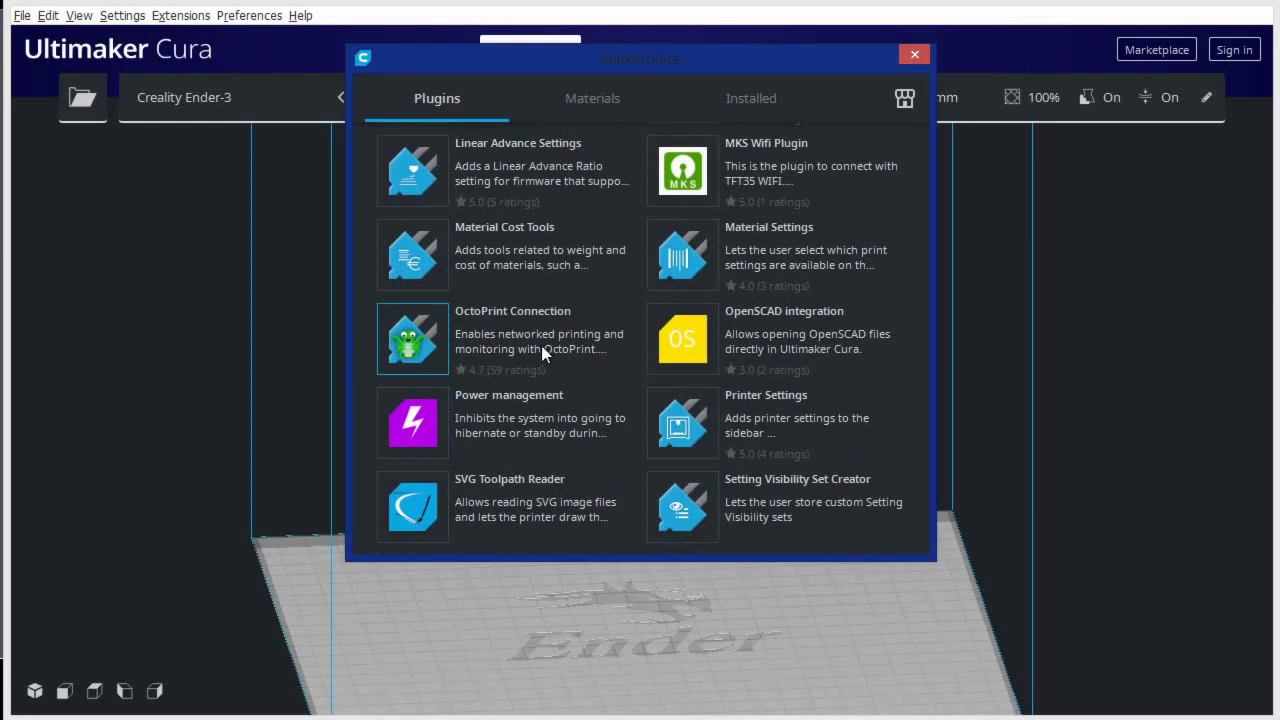
scroll(541, 345, down, 6)
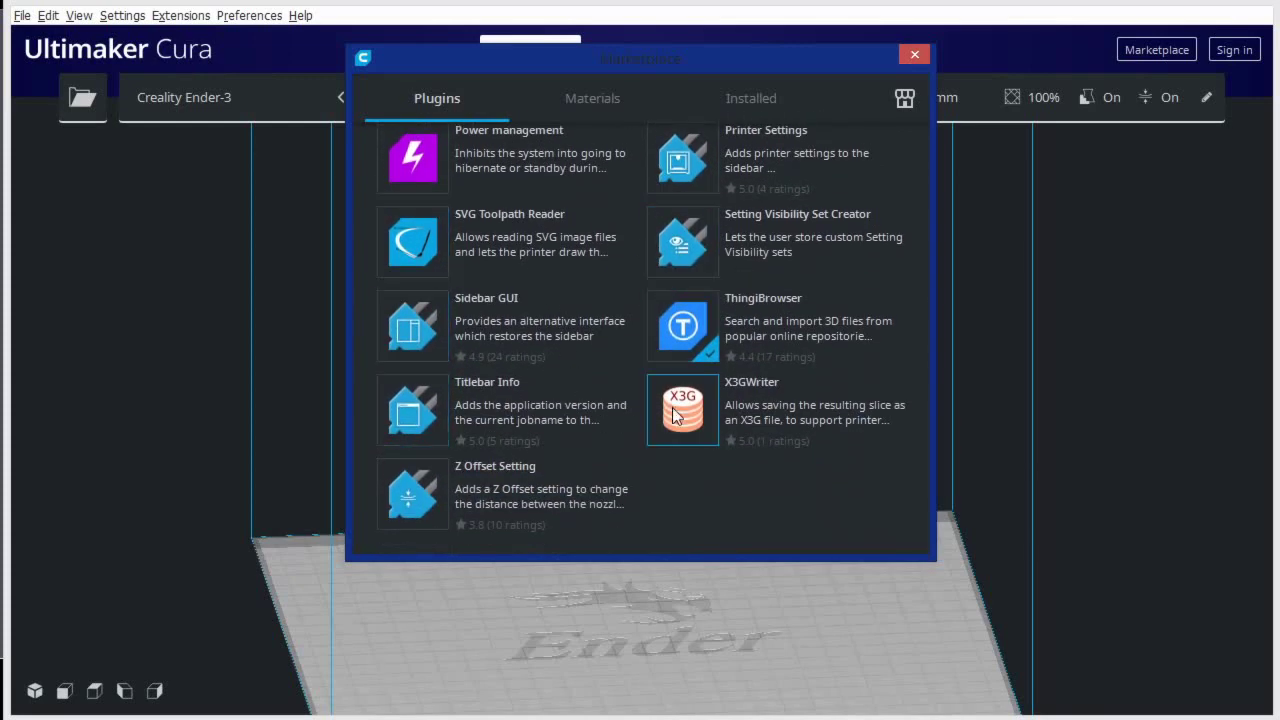
scroll(692, 338, up, 2)
scroll(692, 335, up, 10)
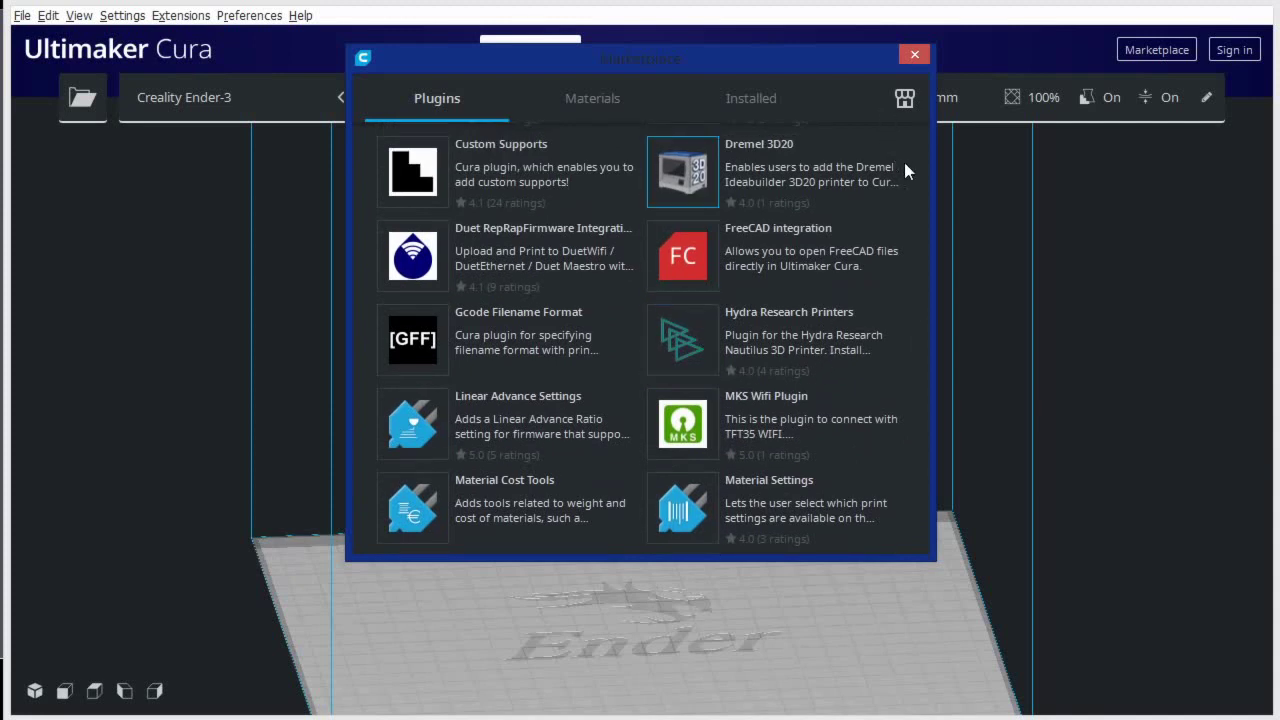
Step: Close the Marketplace and launch ThingiBrowser from the Extensions menu
click(915, 56)
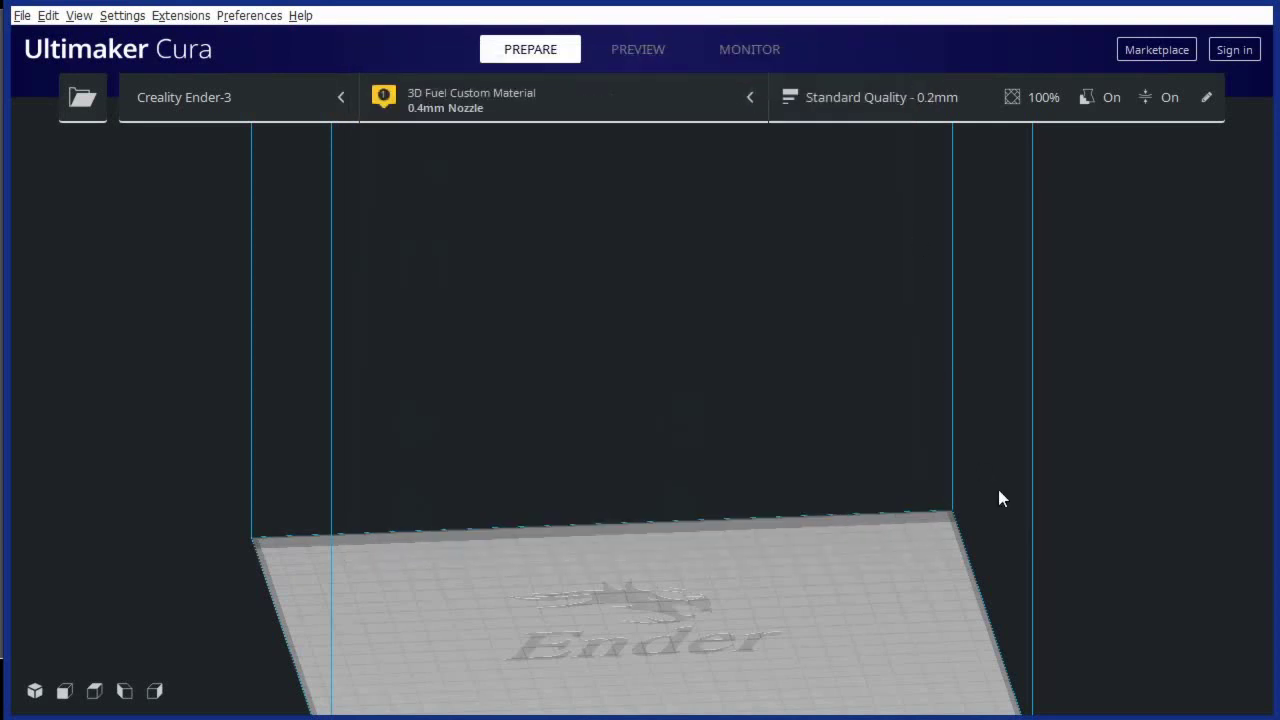
click(185, 15)
mouse_move(222, 124)
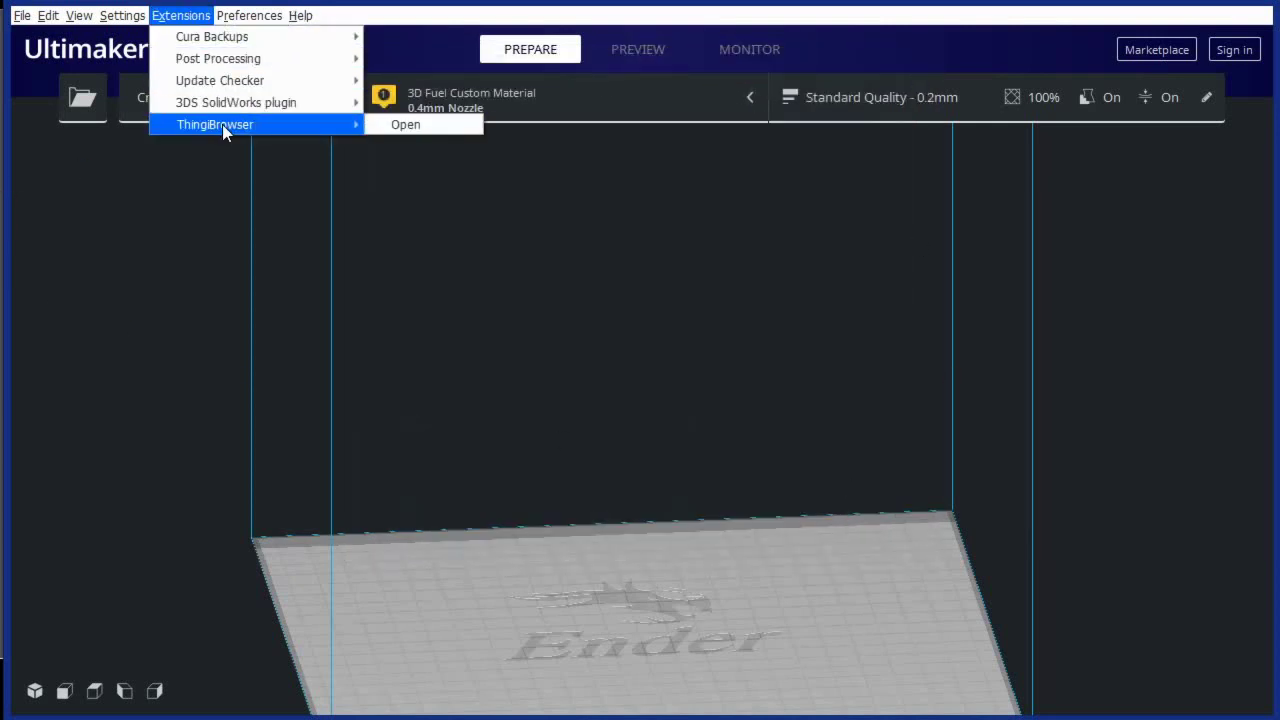
click(460, 123)
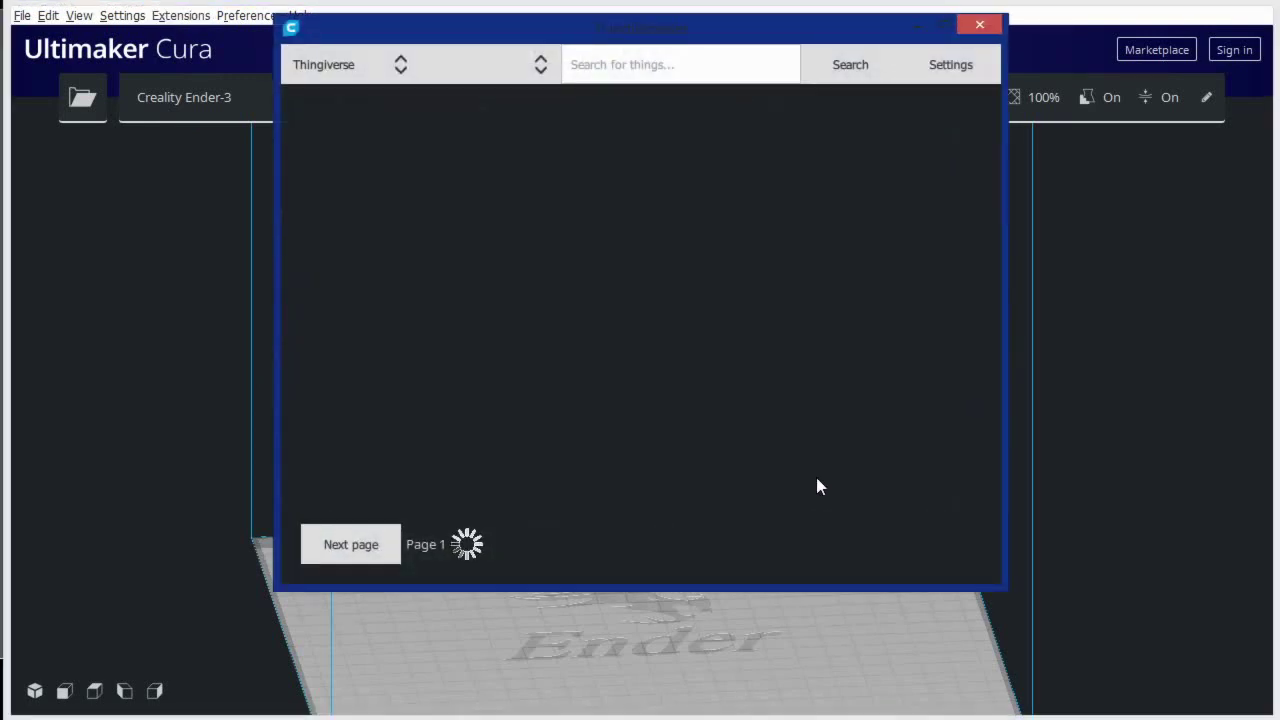
Step: Search MyMiniFactory for 'technivorous' models in ThingiBrowser
click(378, 67)
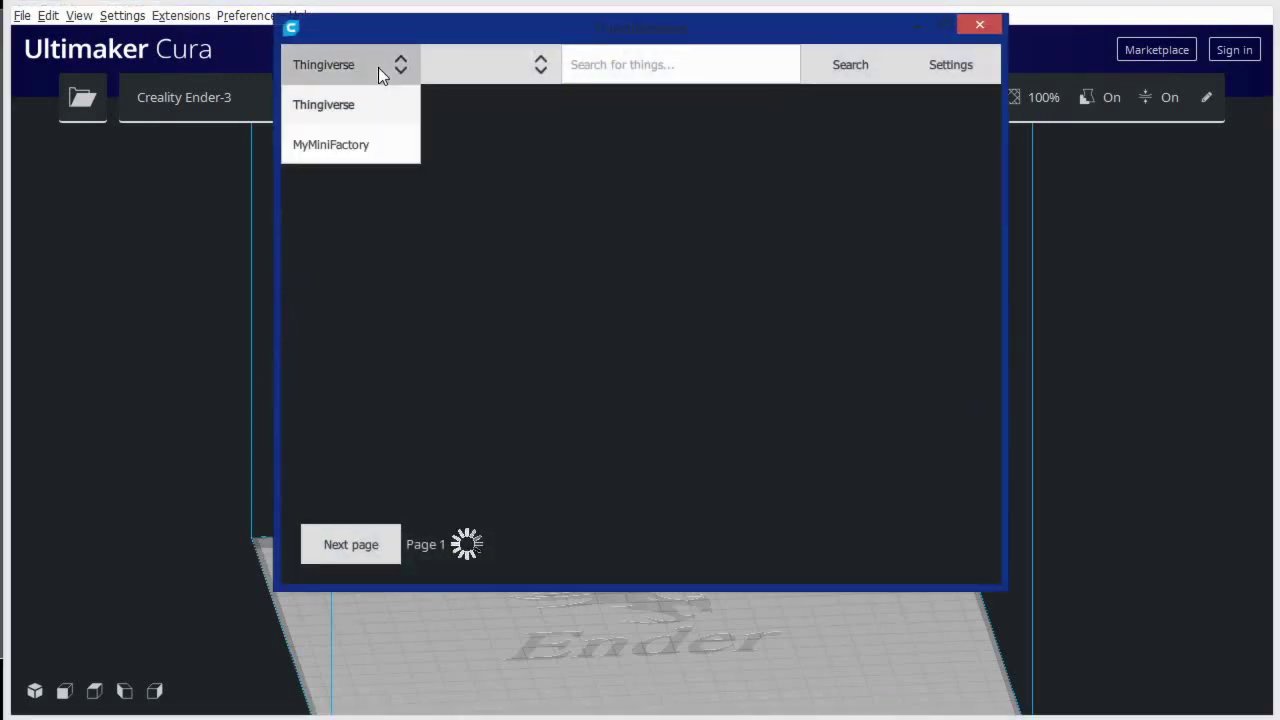
click(317, 146)
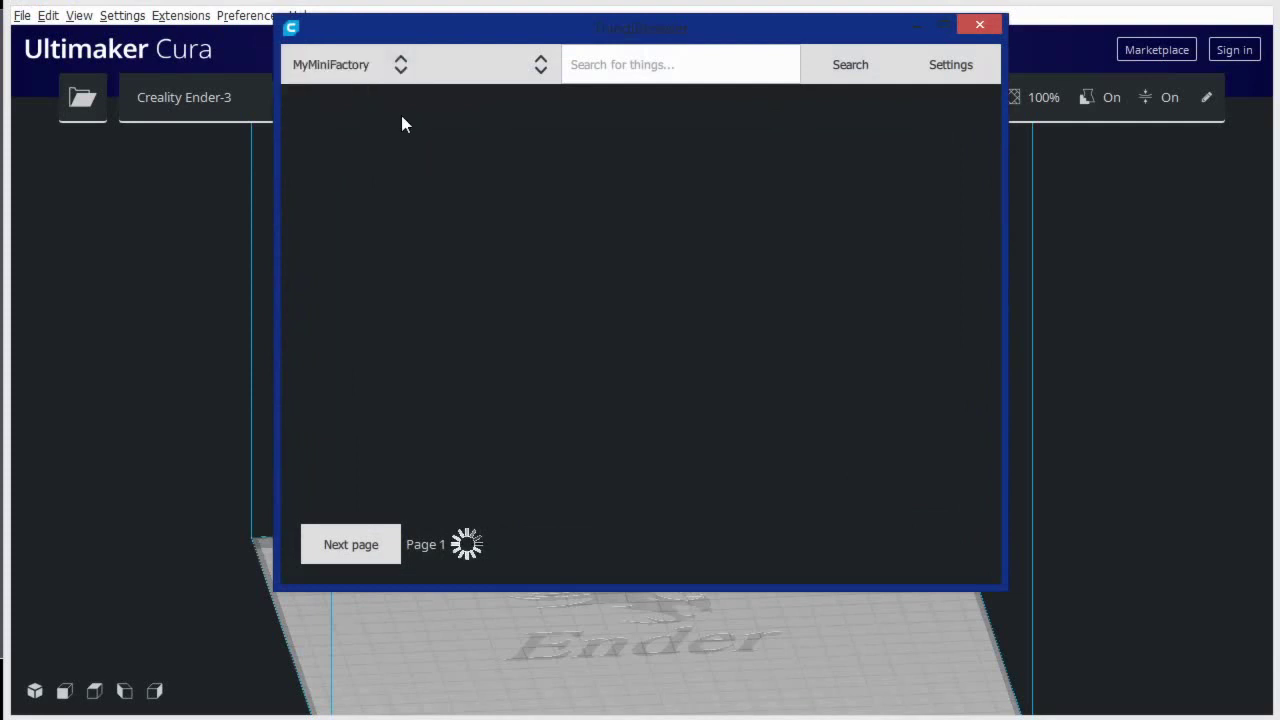
click(691, 62)
text(technivorous)
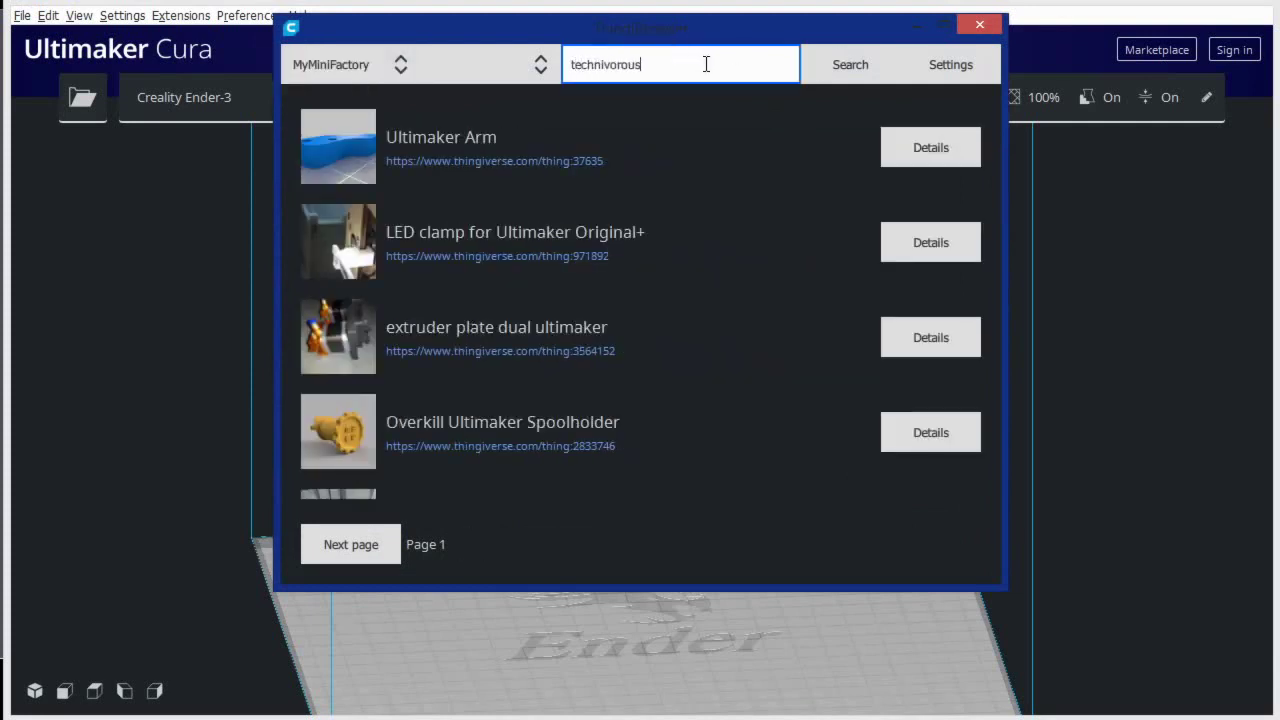
key(Return)
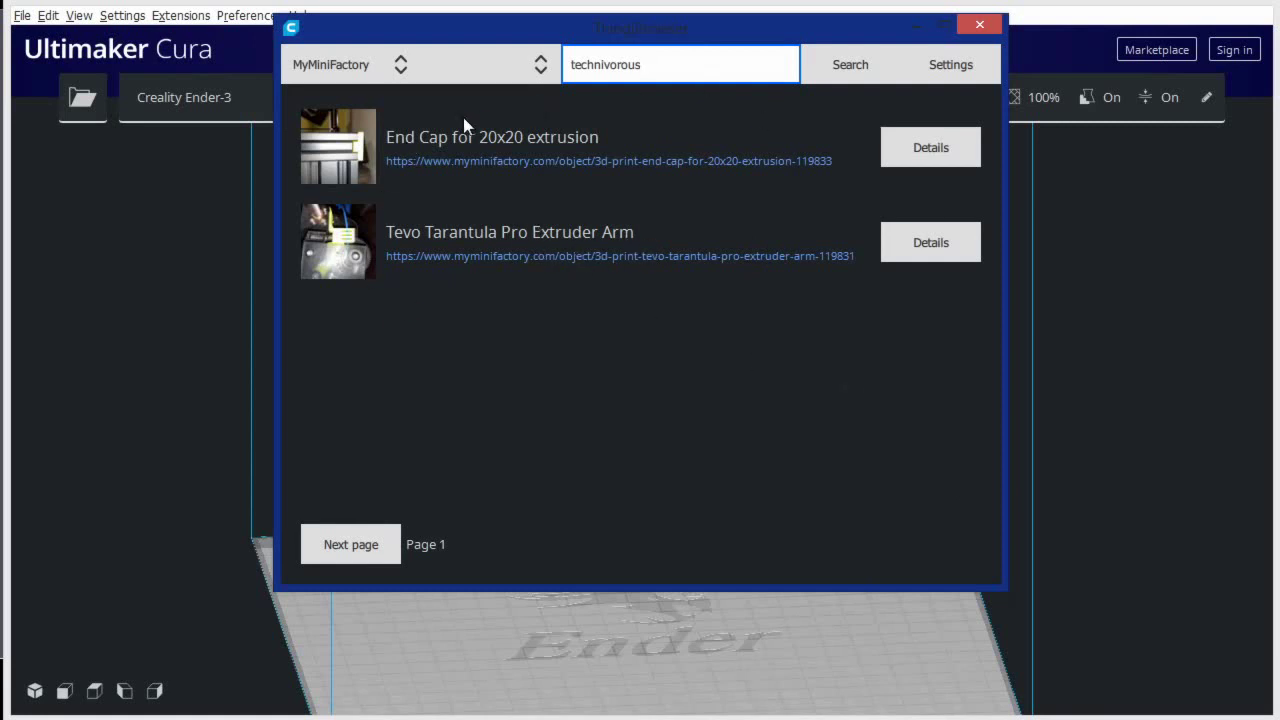
Step: Switch the search source to Thingiverse and rerun the 'technivorous' search
click(336, 64)
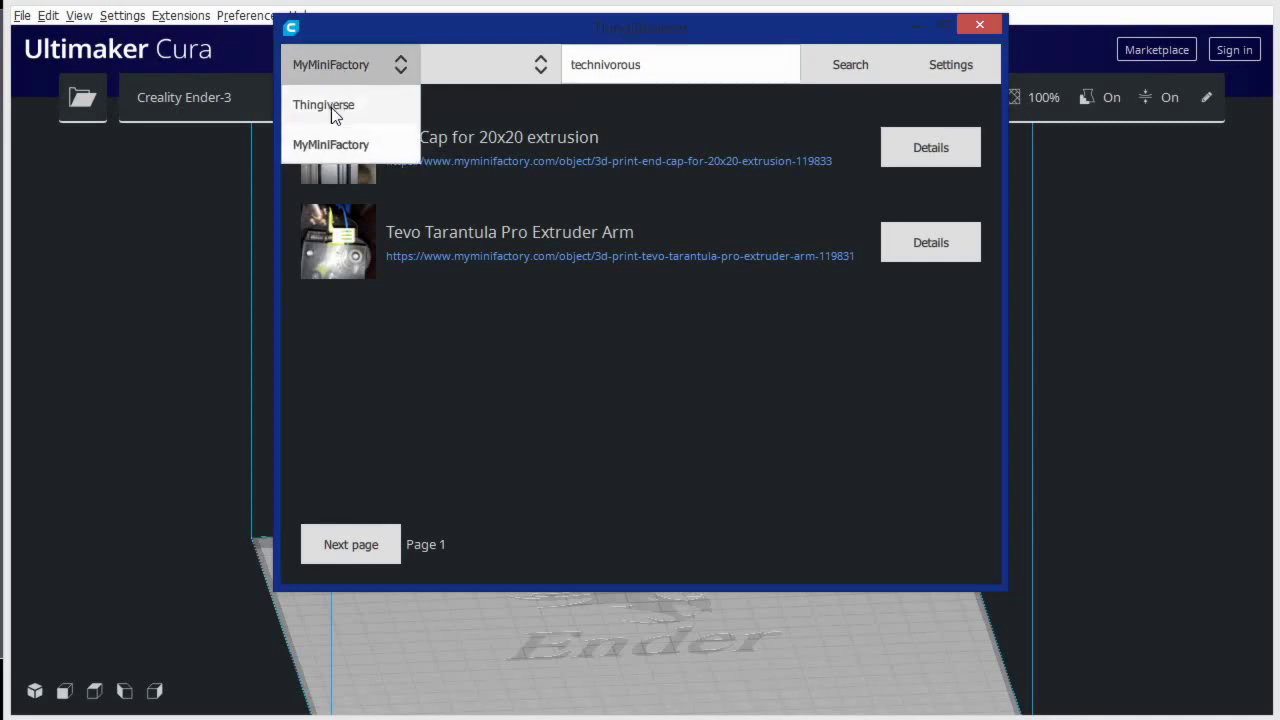
click(331, 107)
click(662, 68)
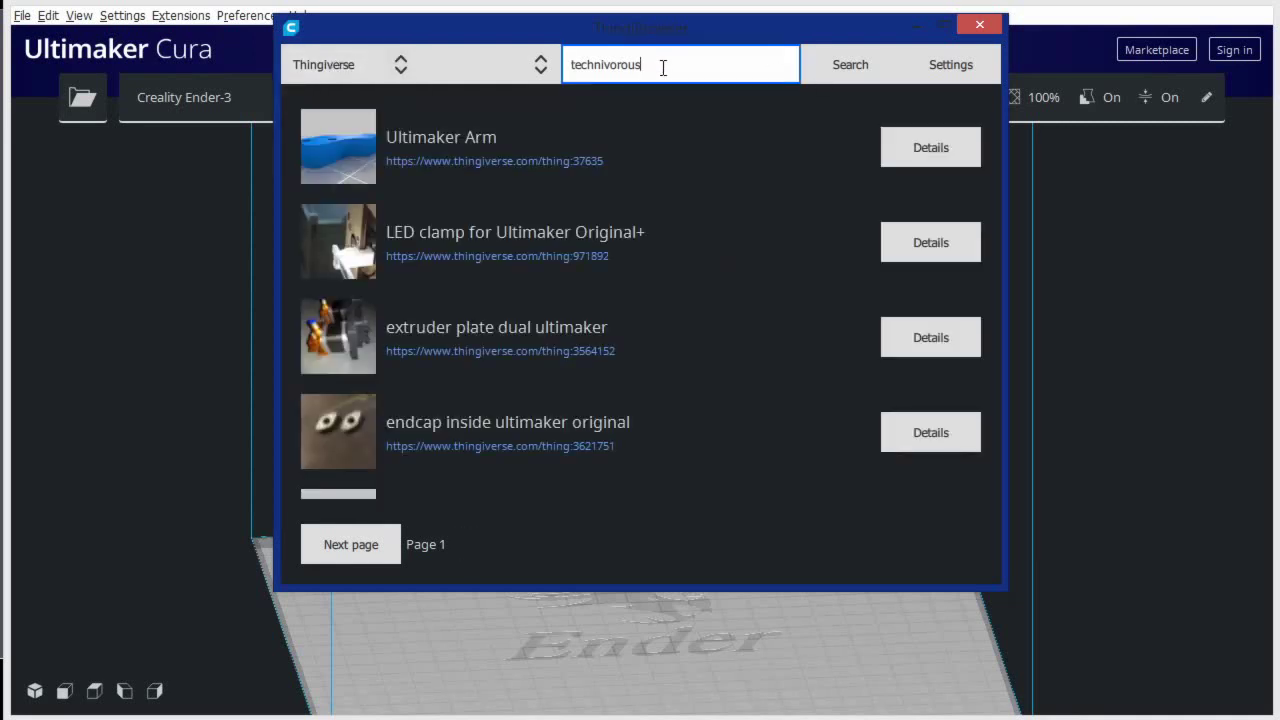
click(851, 64)
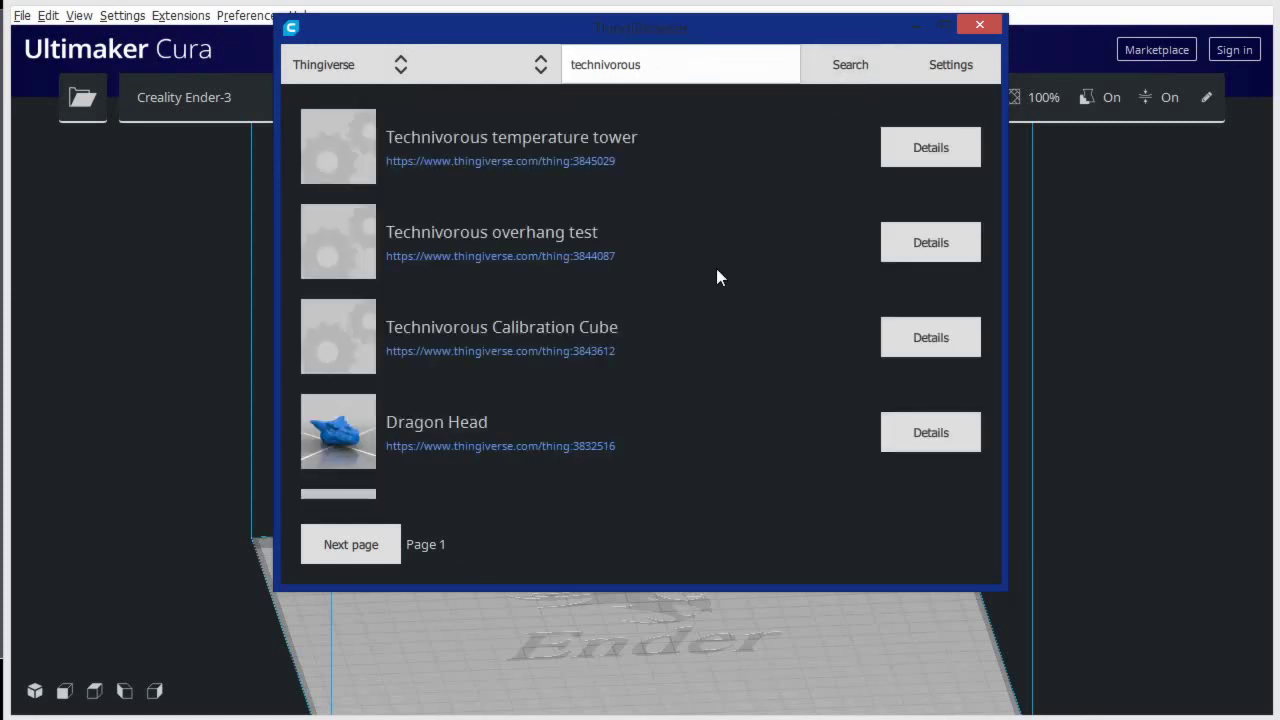
Step: Open the details page of the Technivorous hot end tool result
scroll(716, 268, down, 10)
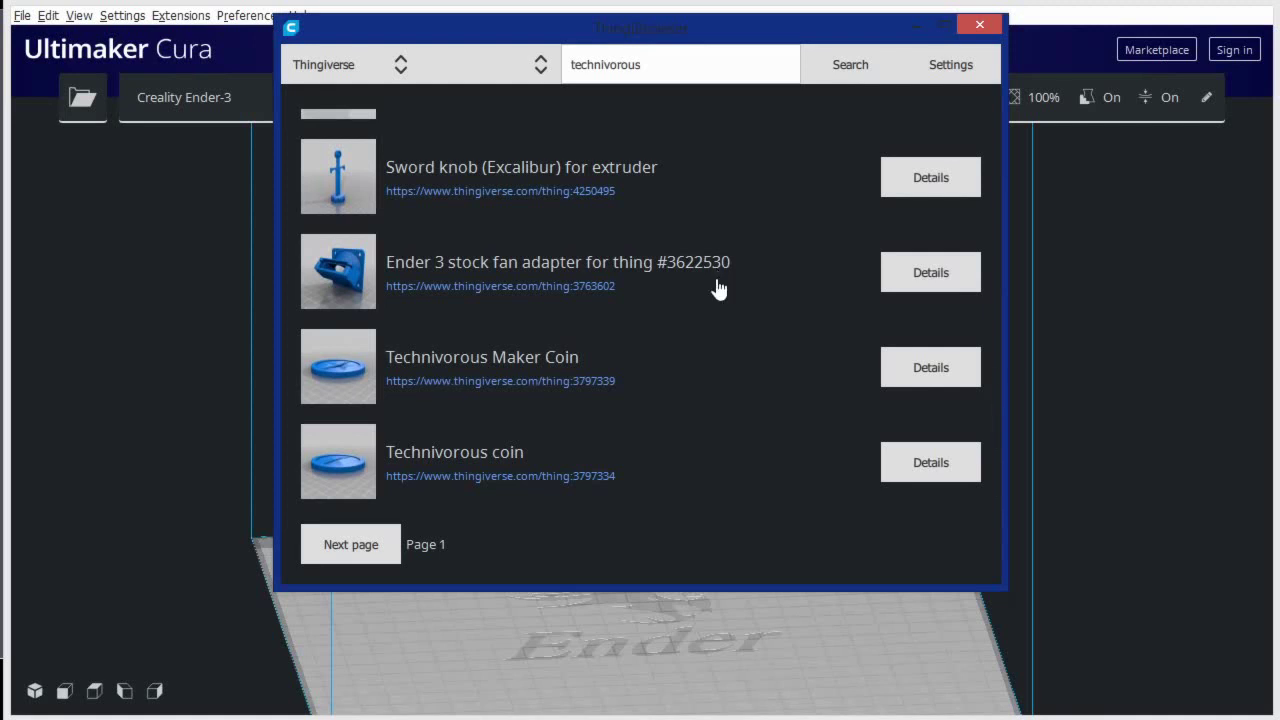
scroll(718, 288, up, 6)
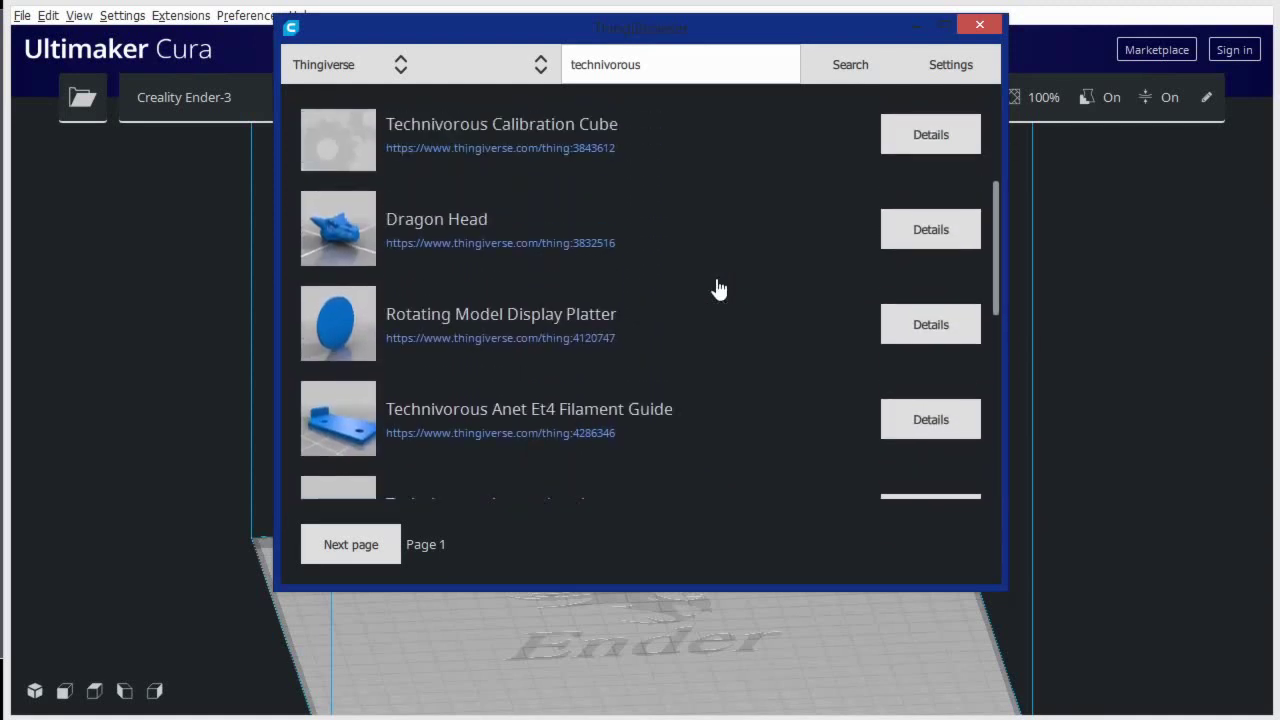
scroll(718, 288, up, 2)
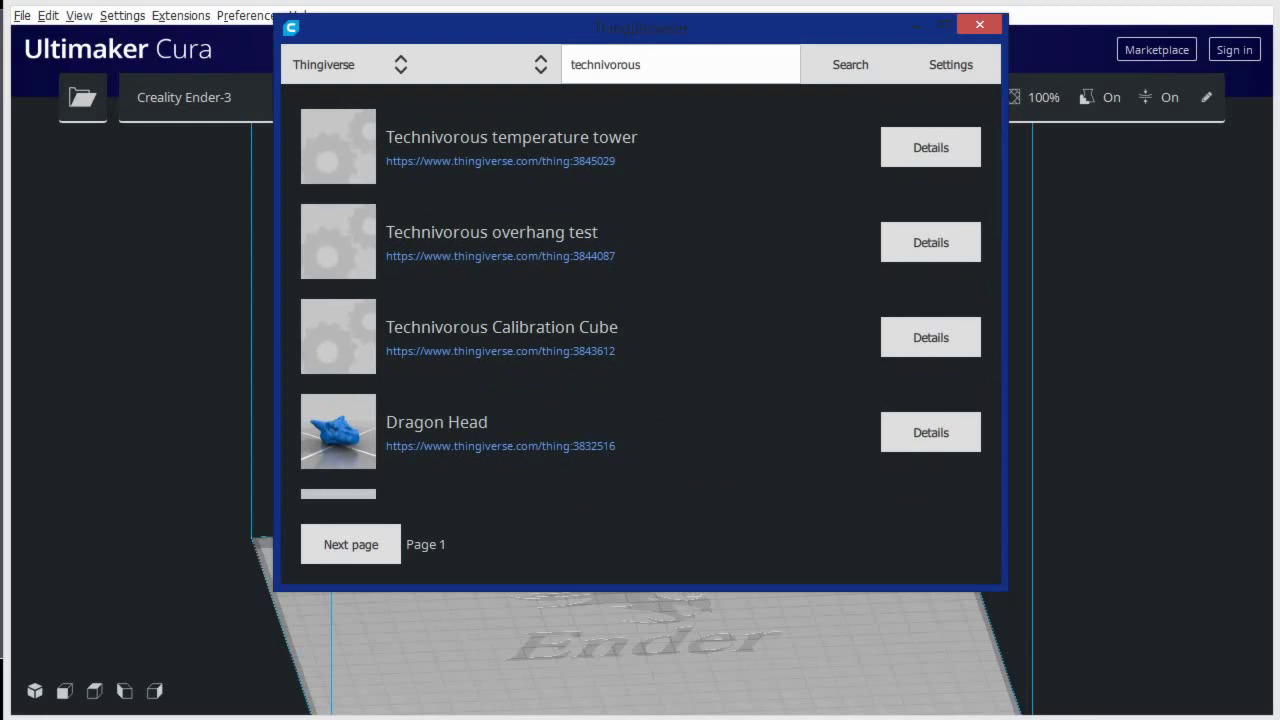
scroll(669, 371, down, 2)
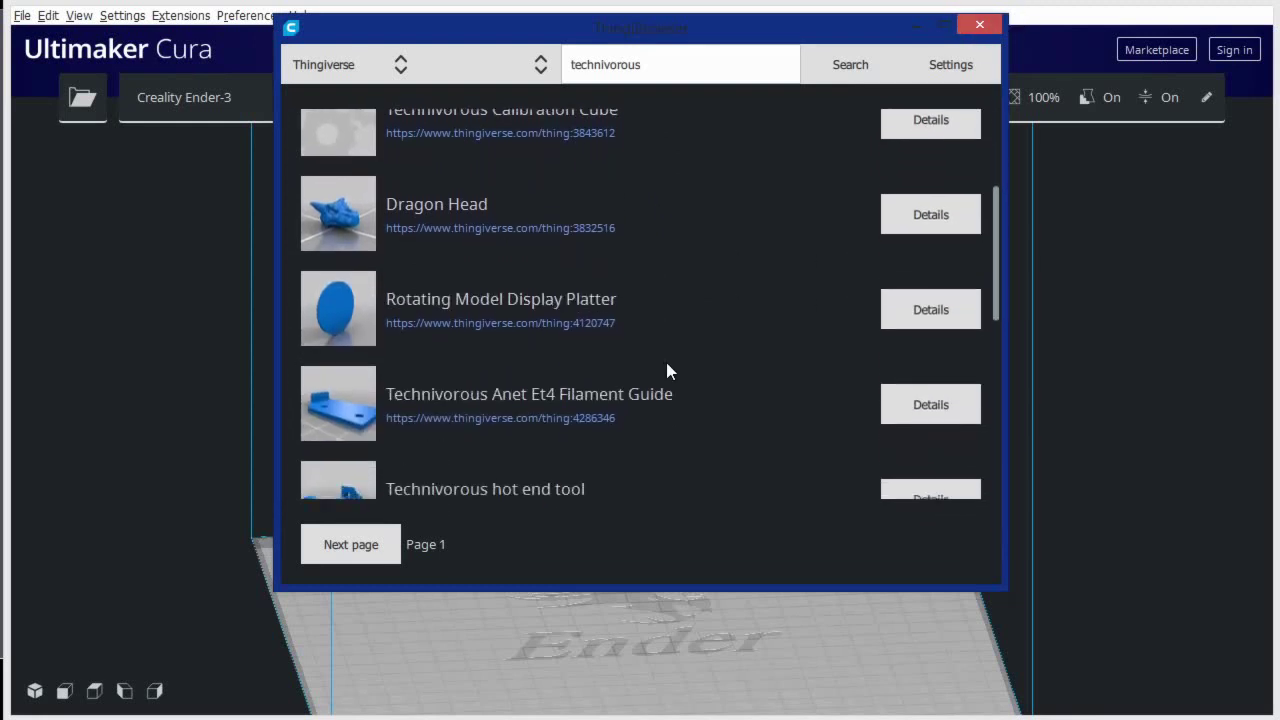
scroll(669, 371, down, 3)
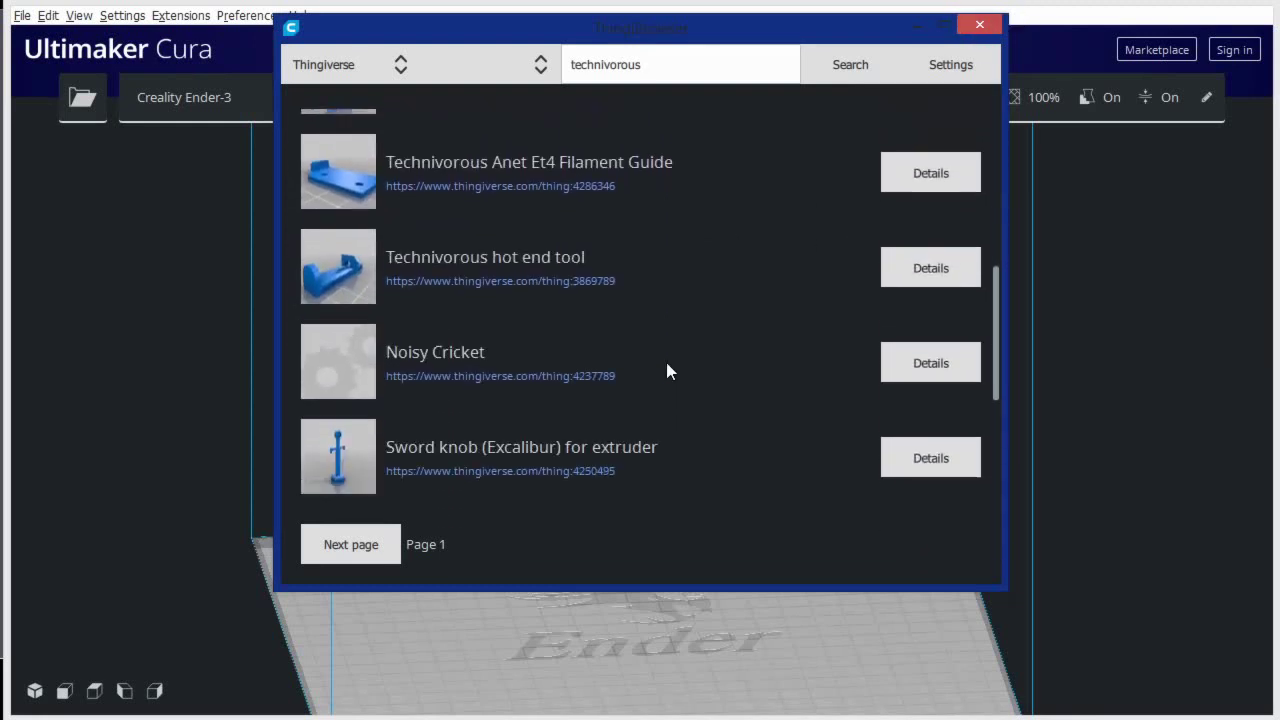
click(910, 253)
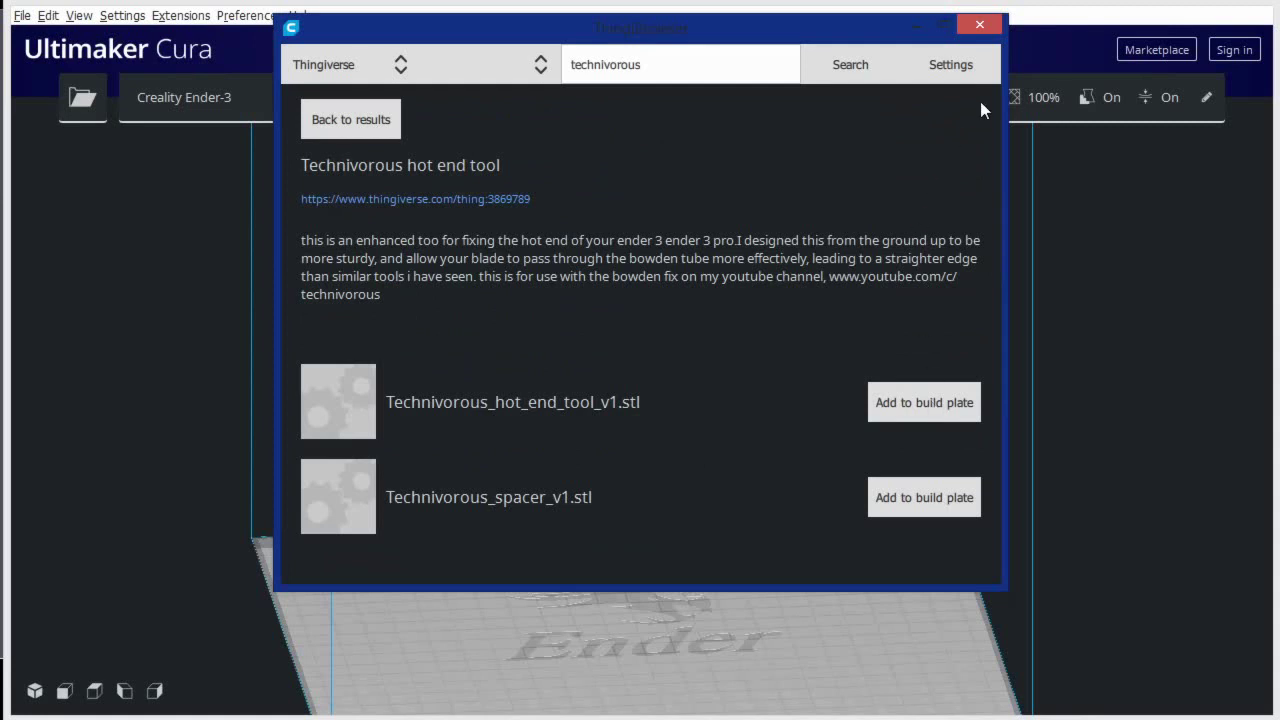
Step: Close ThingiBrowser to return to the empty Creality Ender-3 build plate
click(980, 24)
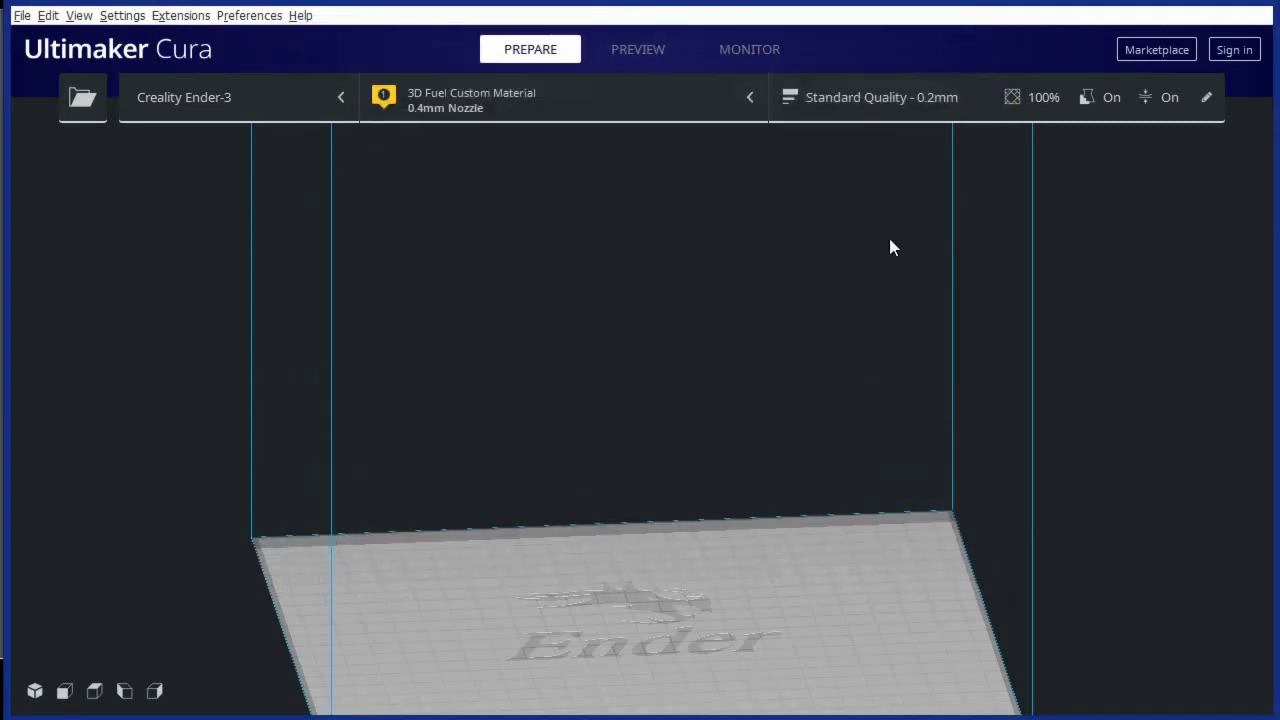